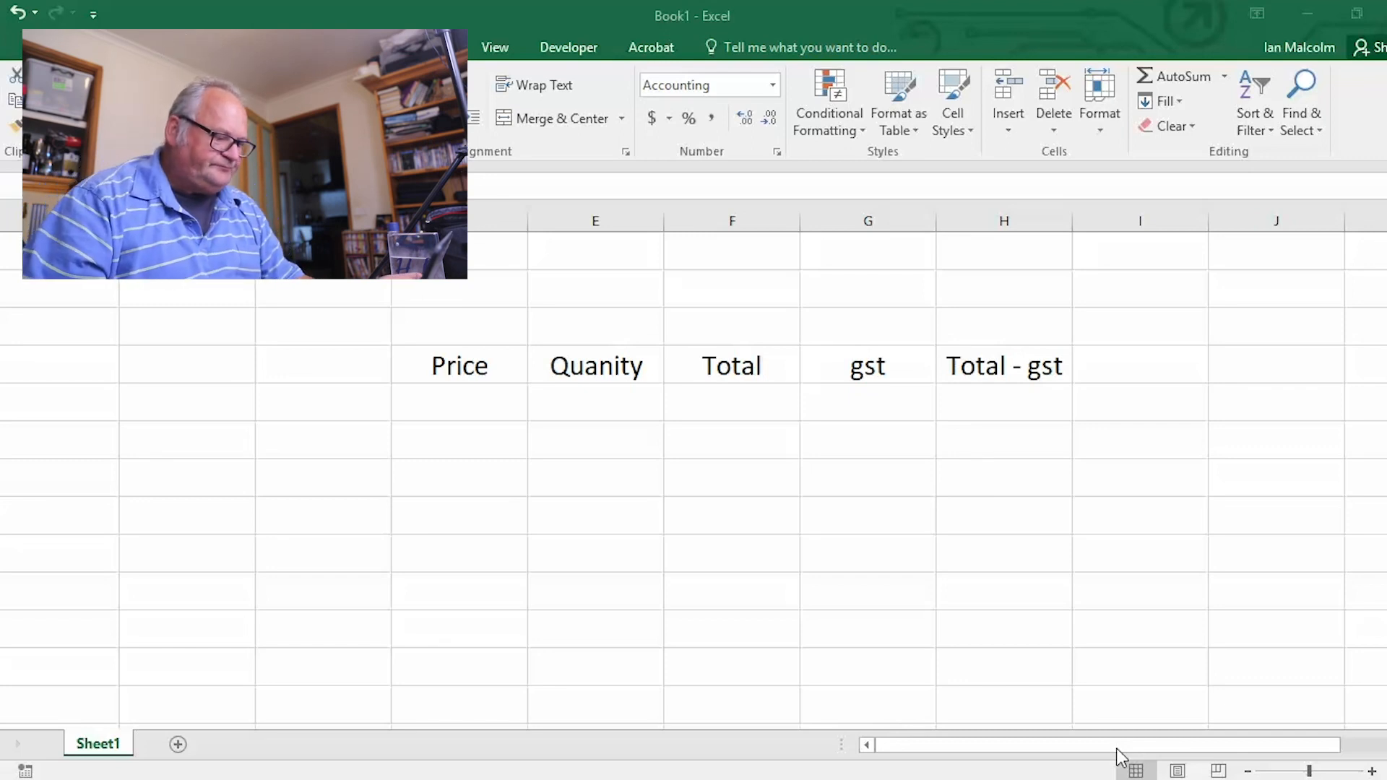
Enter a price of 6 in D5 and a quantity of 3 in E5
click(460, 400)
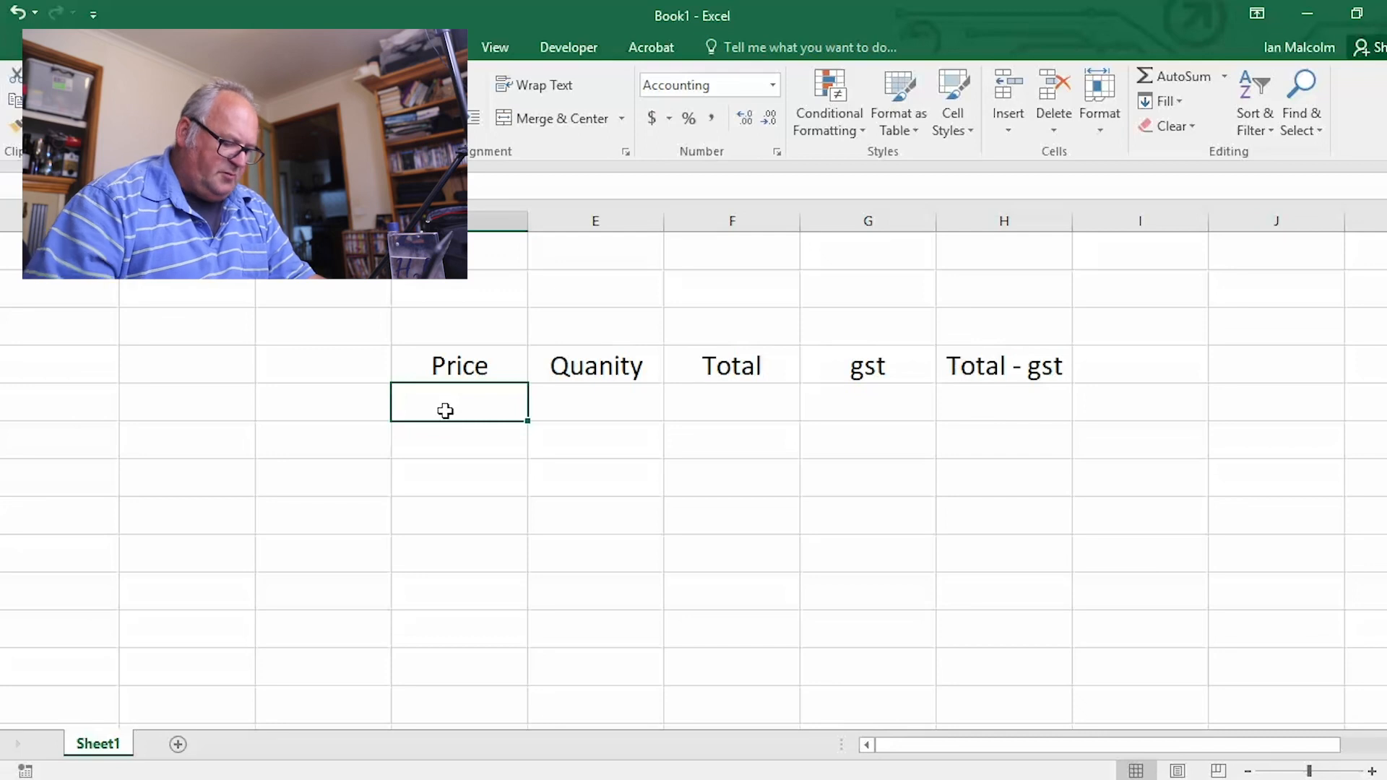
text(6)
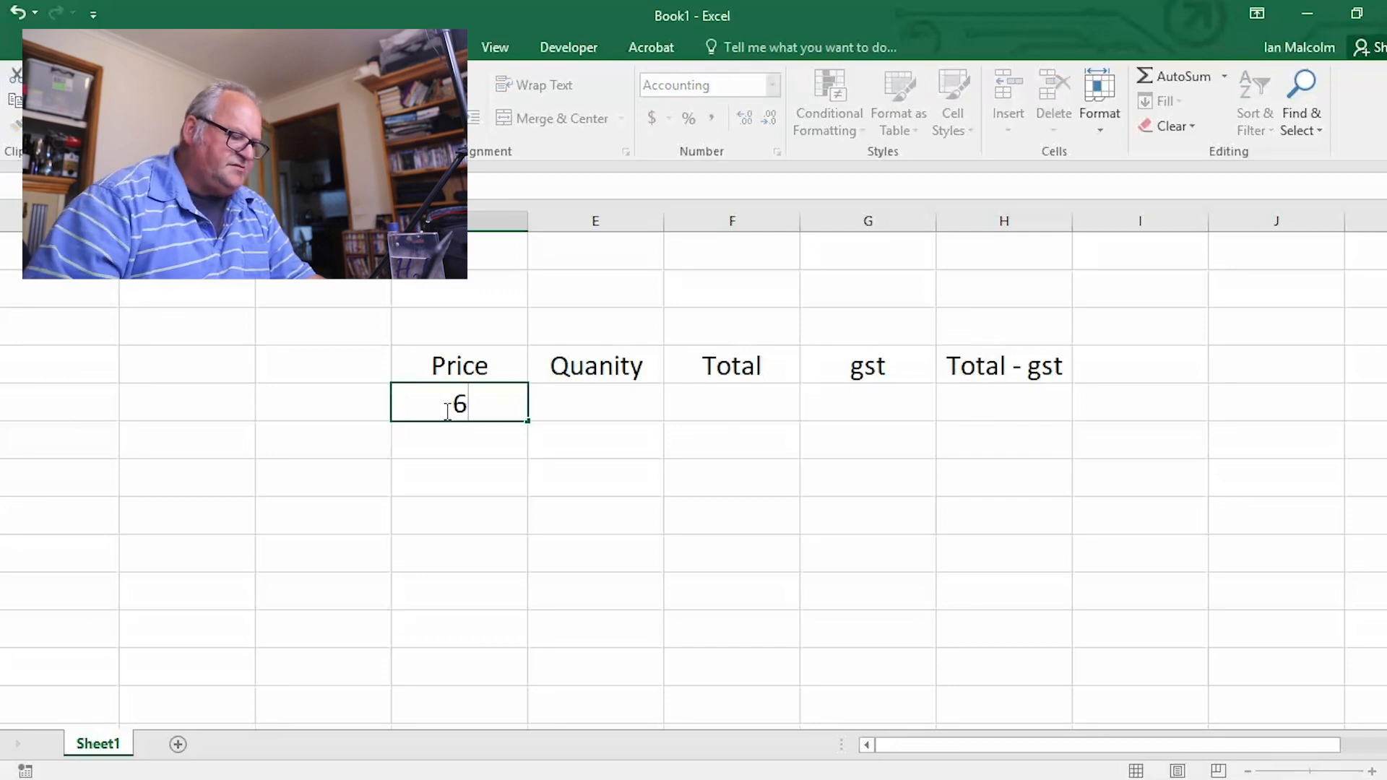
click(462, 464)
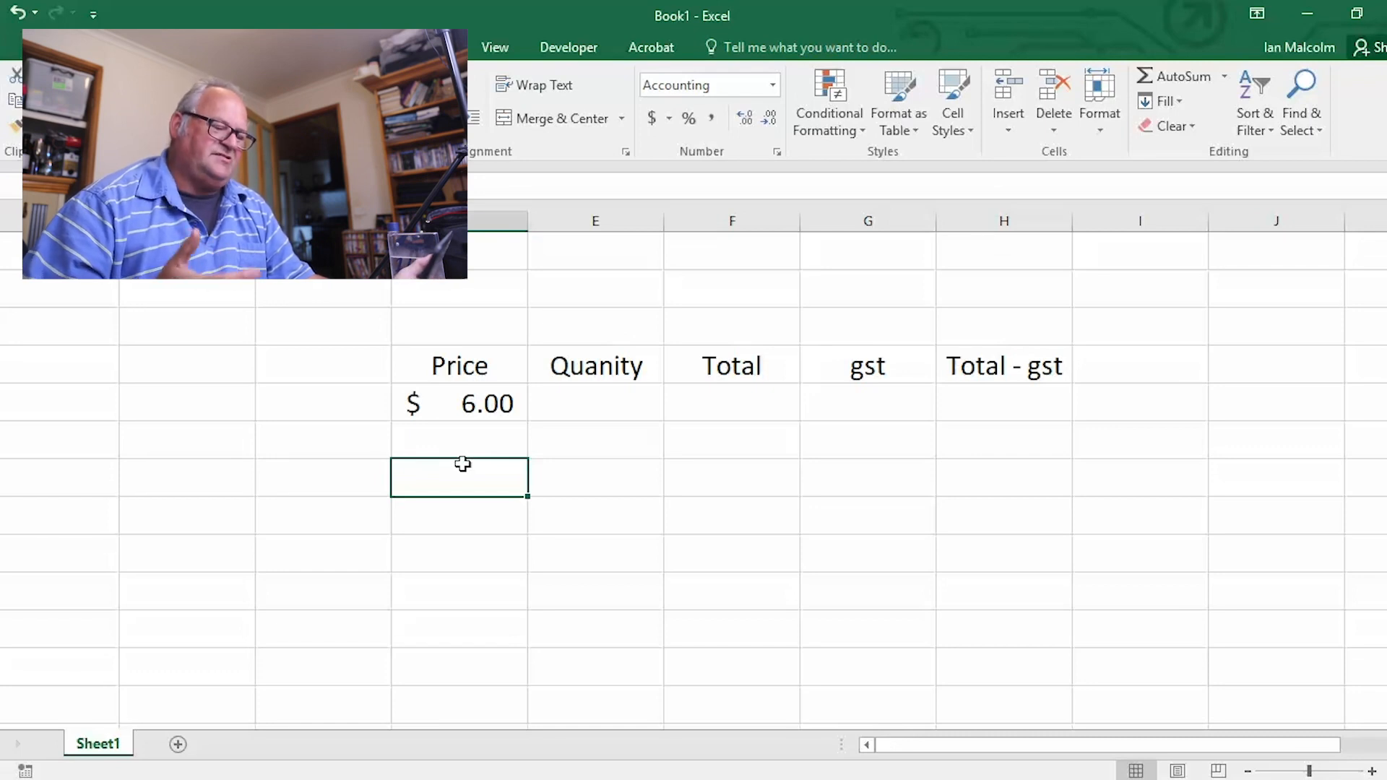
click(601, 400)
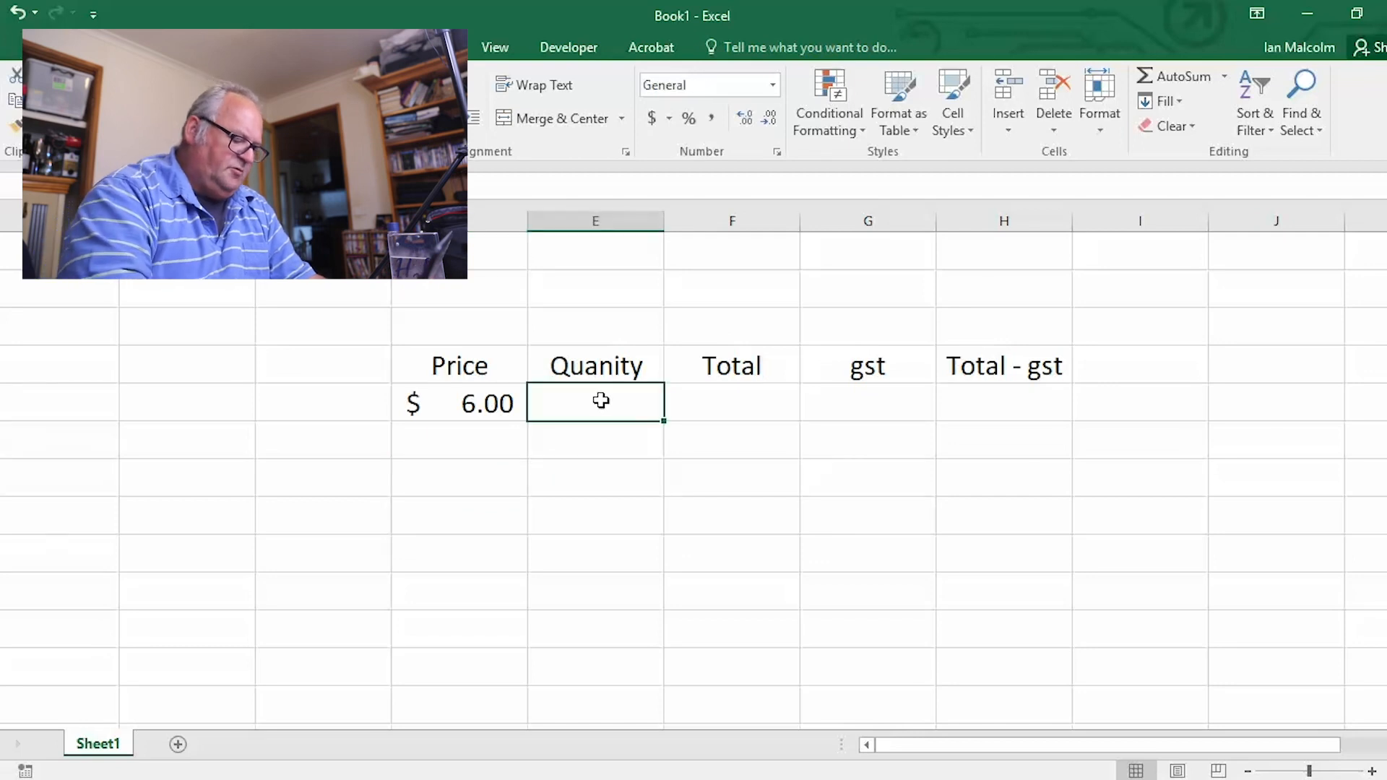
text(3)
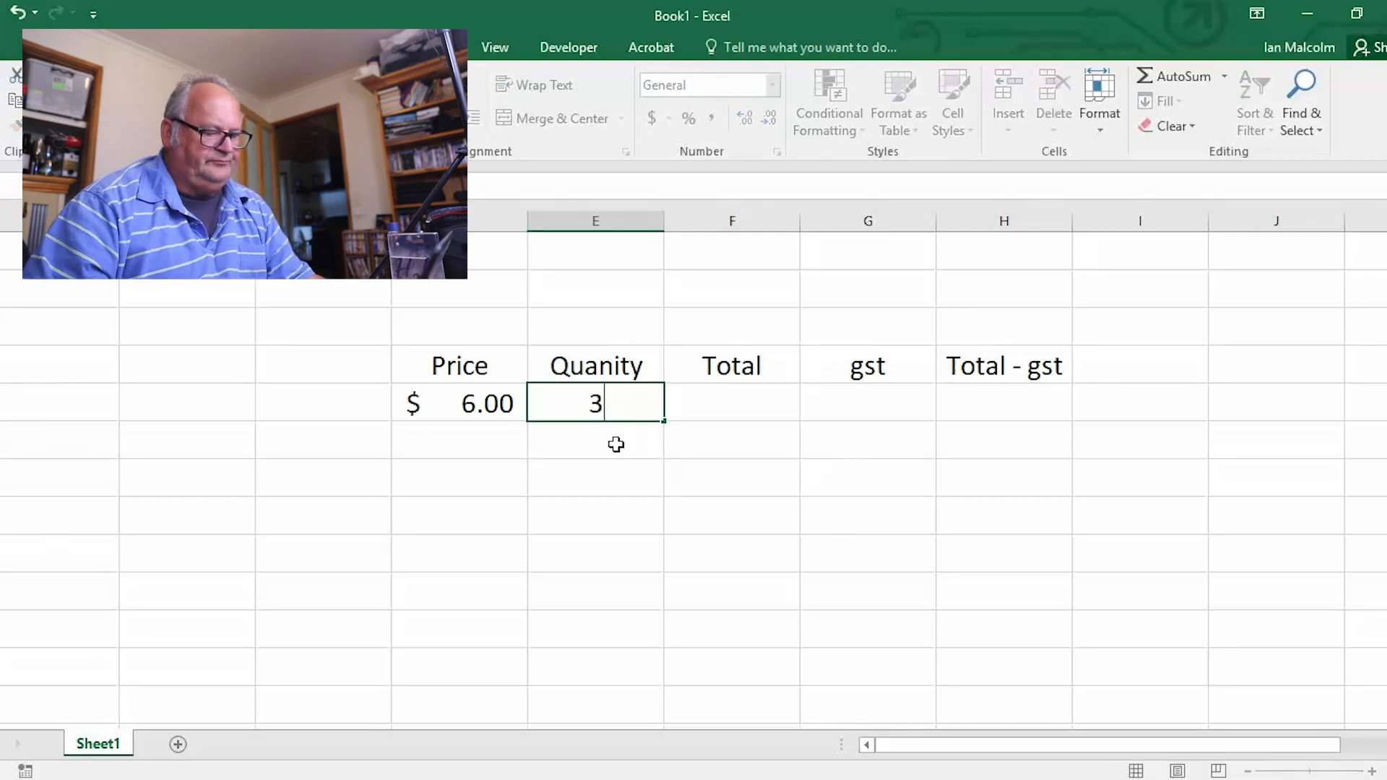
key(Return)
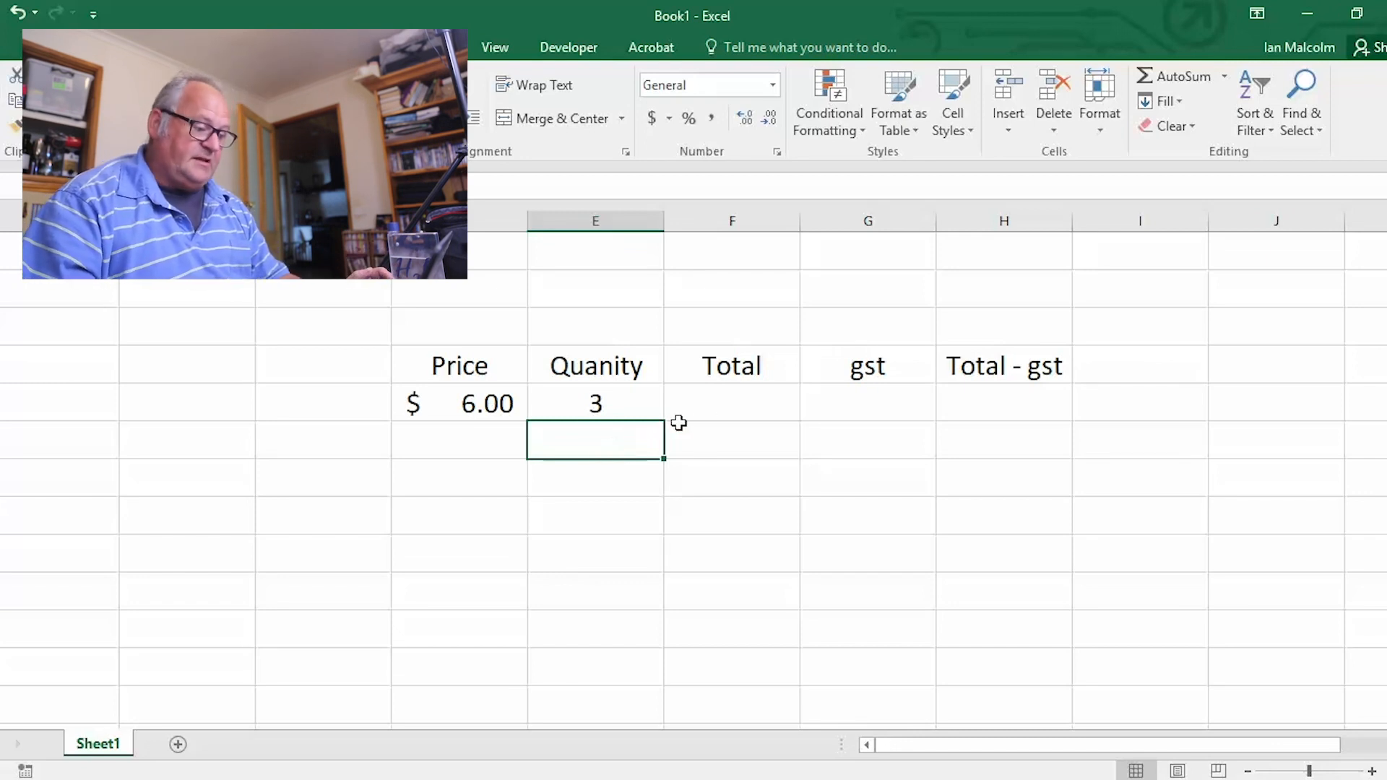
Calculate the total in F5 by multiplying price by quantity with the formula =d5*e5
click(717, 406)
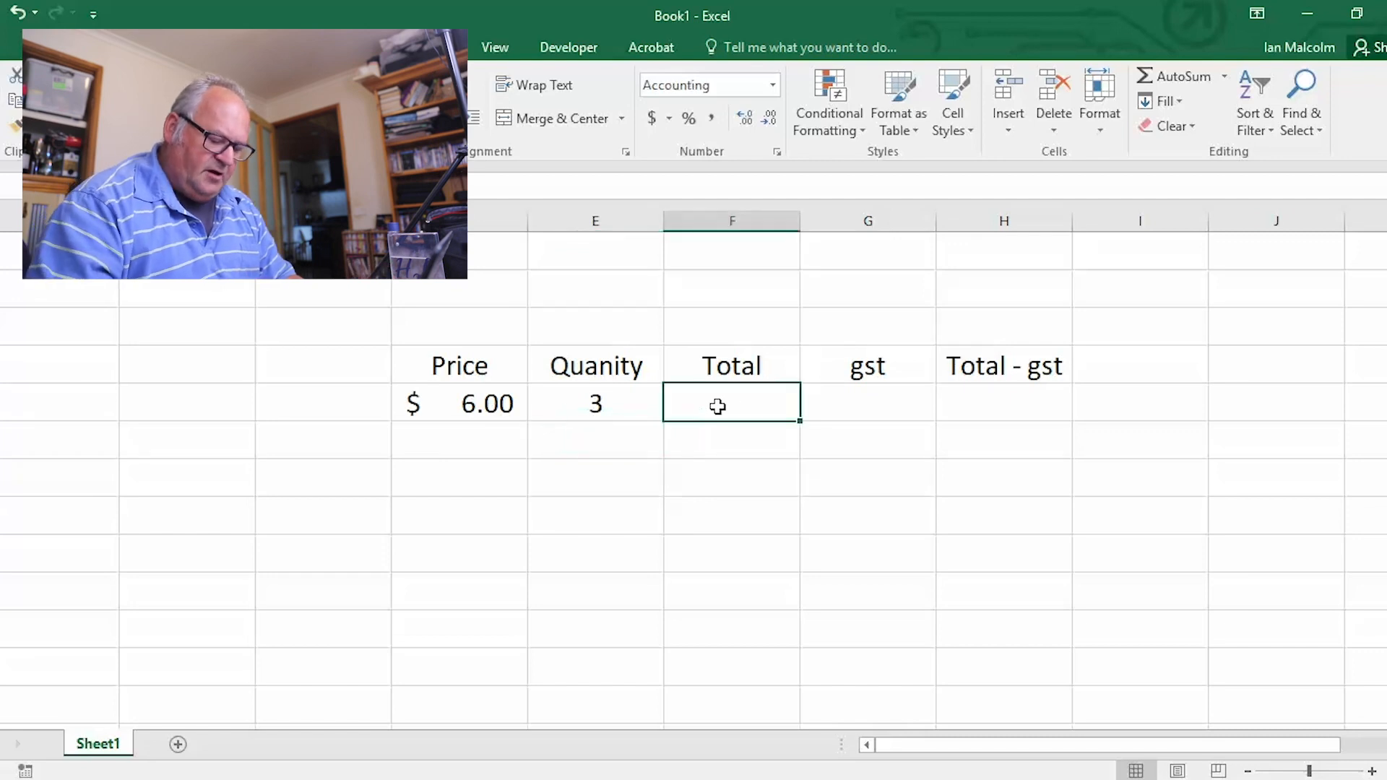
text(=)
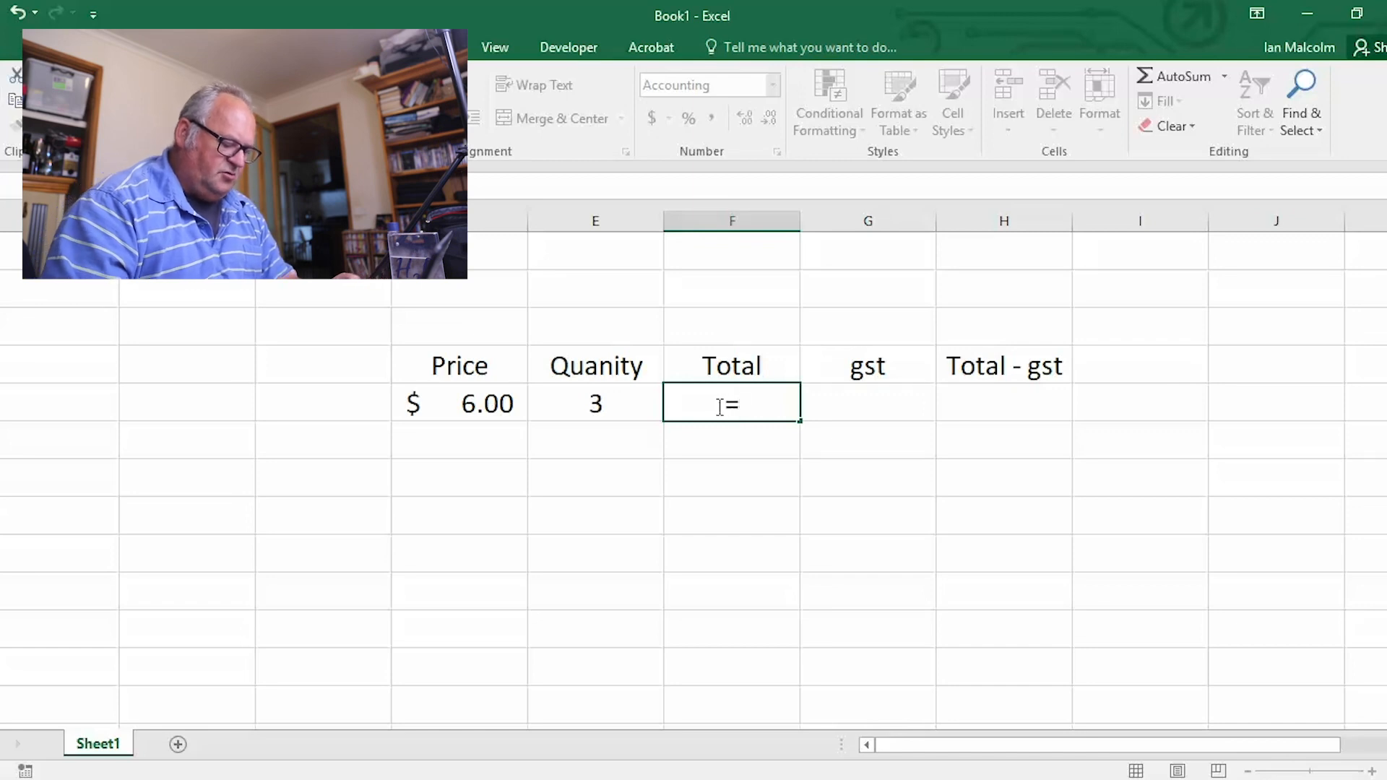
text(d)
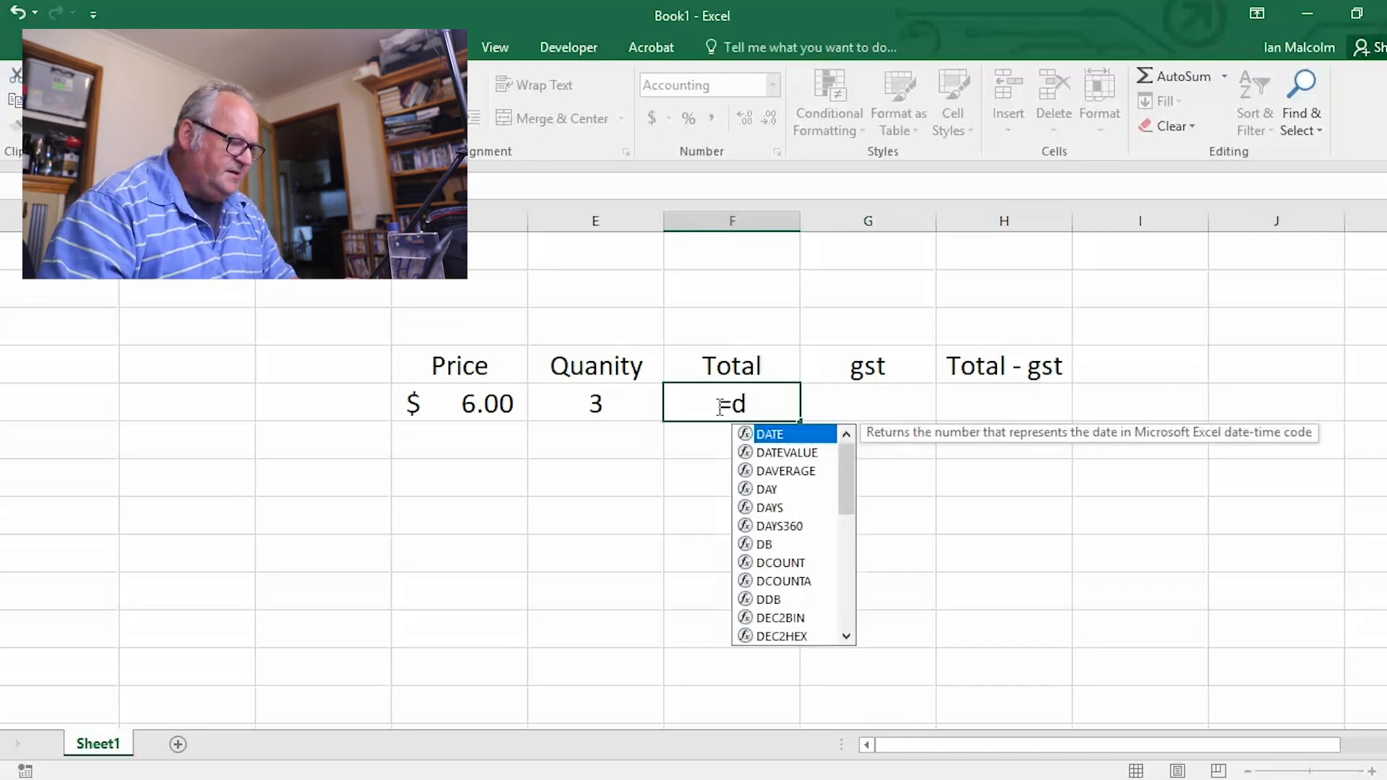
text(5)
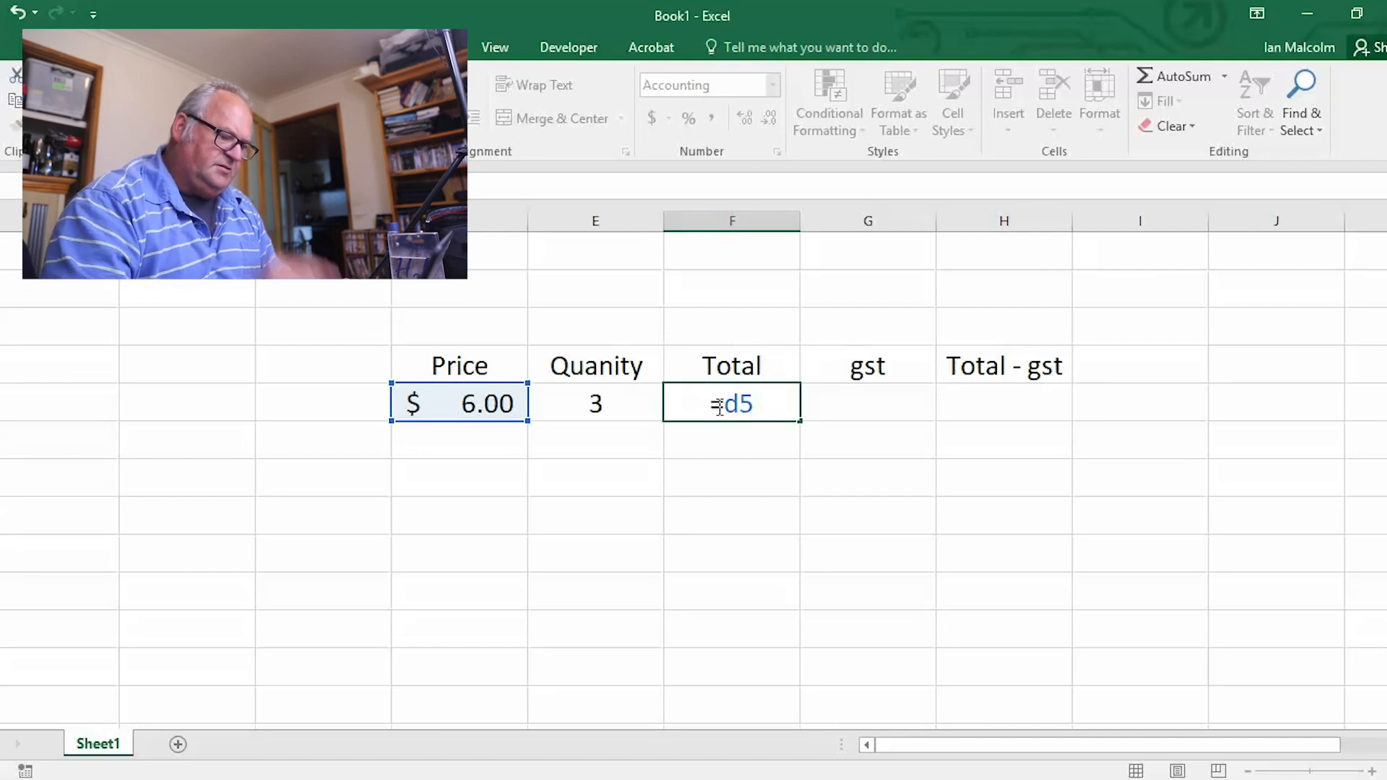
text(*)
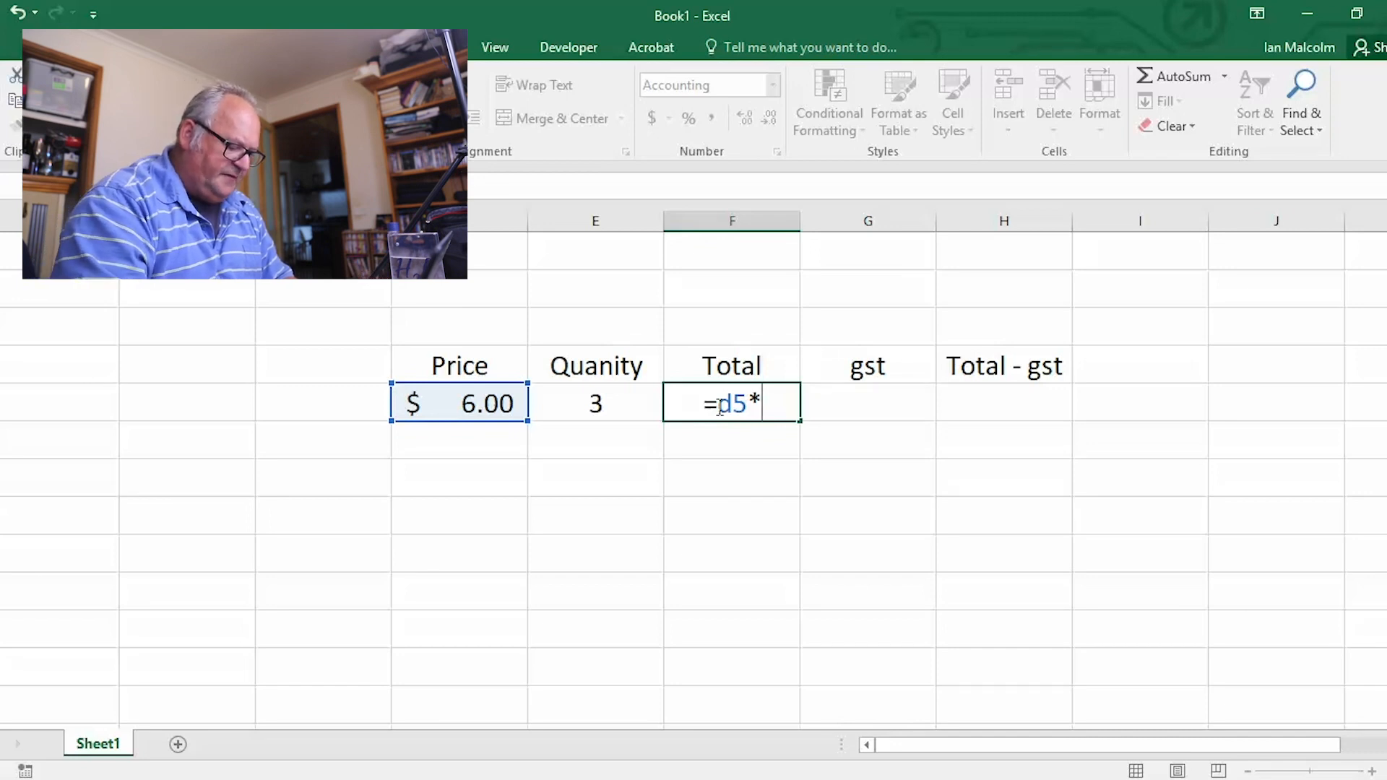
text(e5)
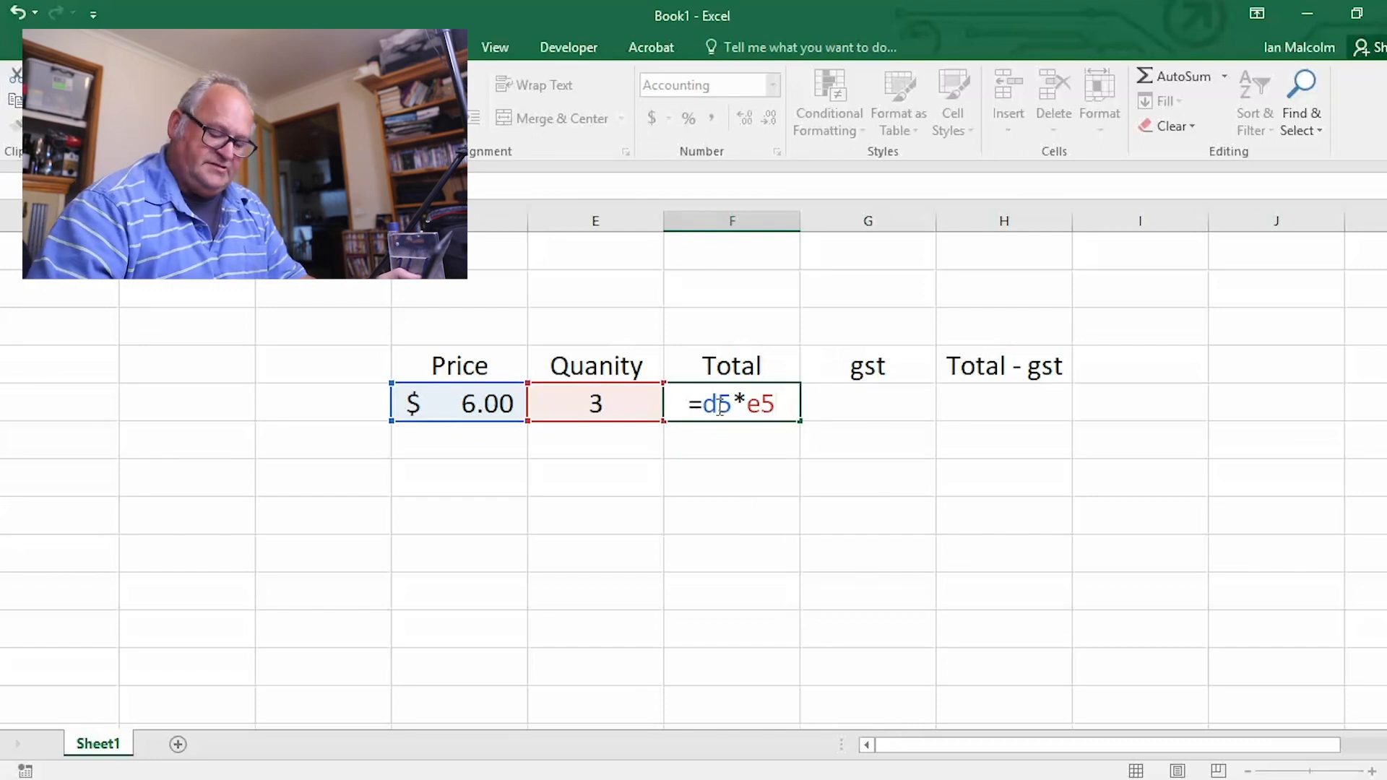
key(Return)
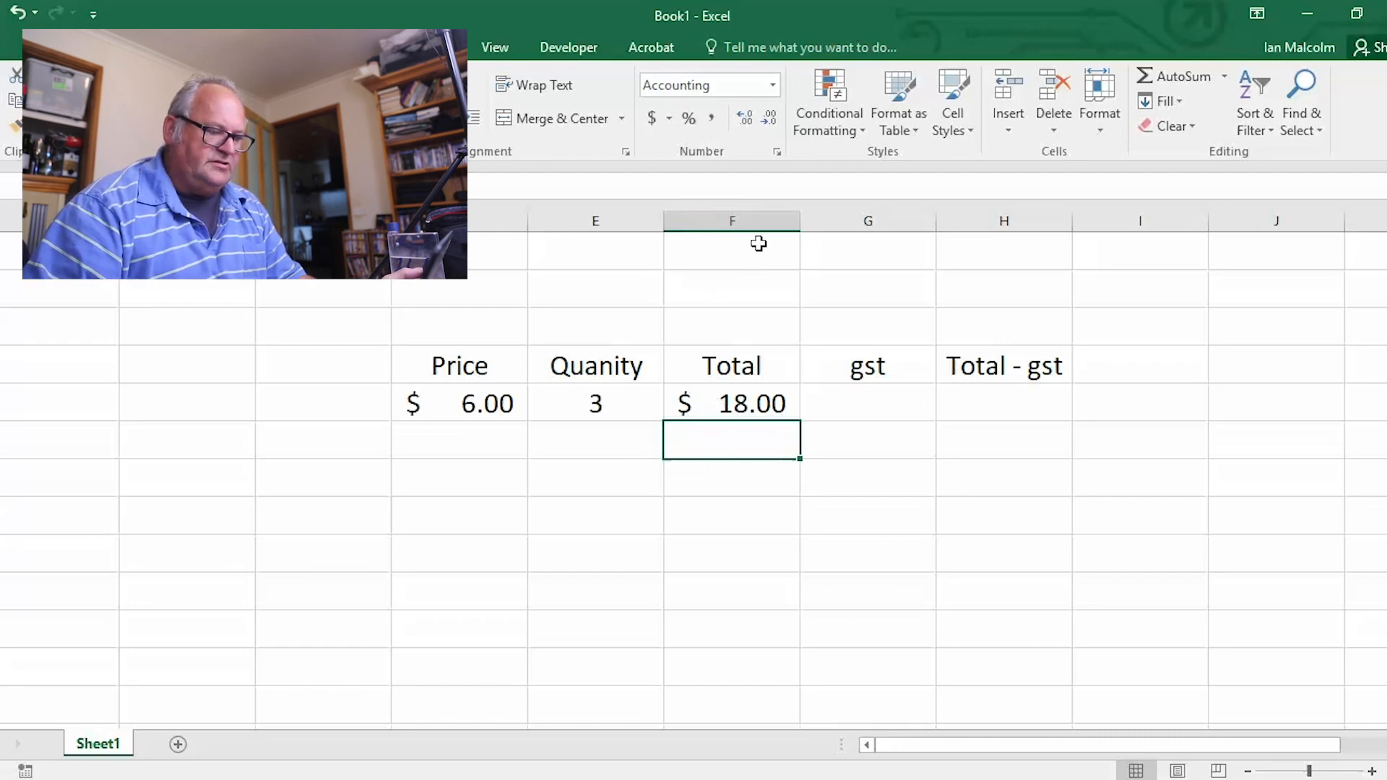
Test the Total column's currency format by entering 4 in F7, and clear that cell again
click(743, 216)
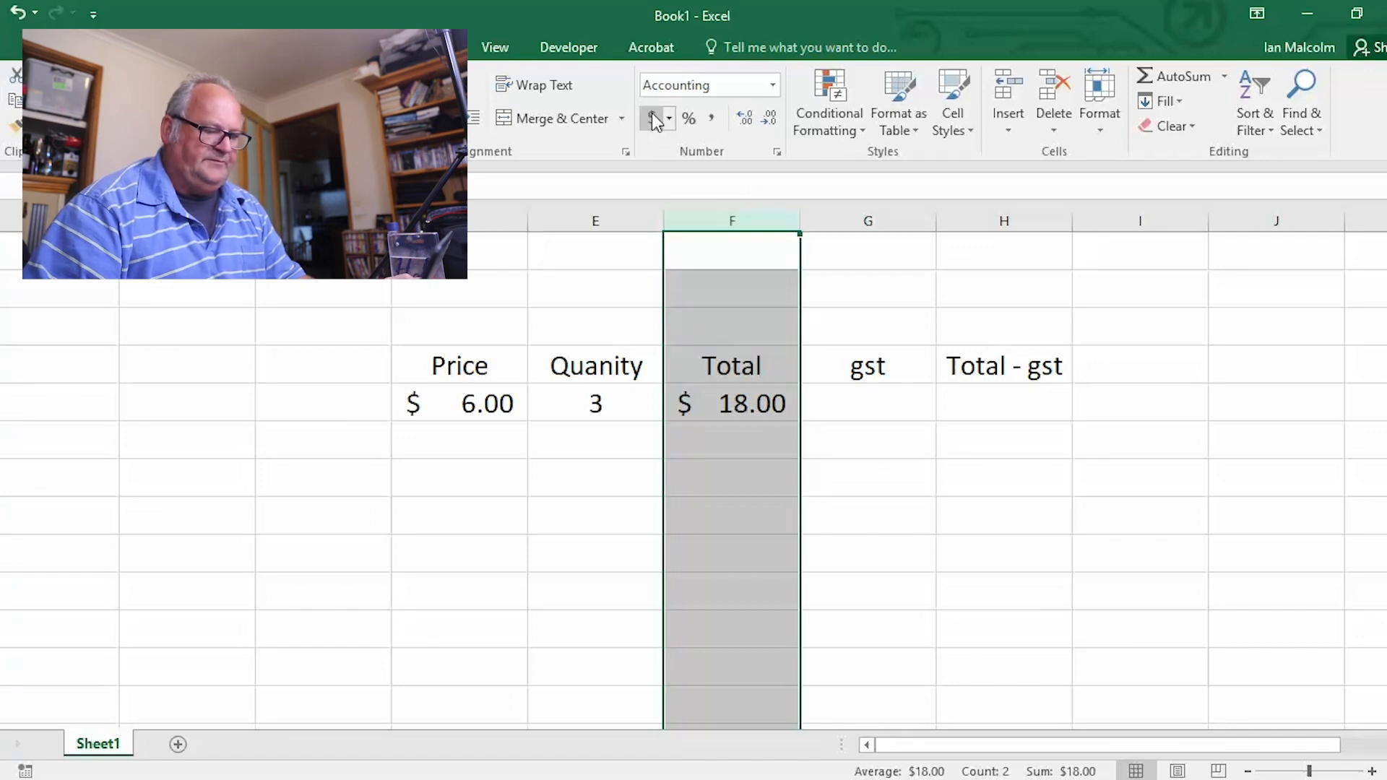
click(874, 485)
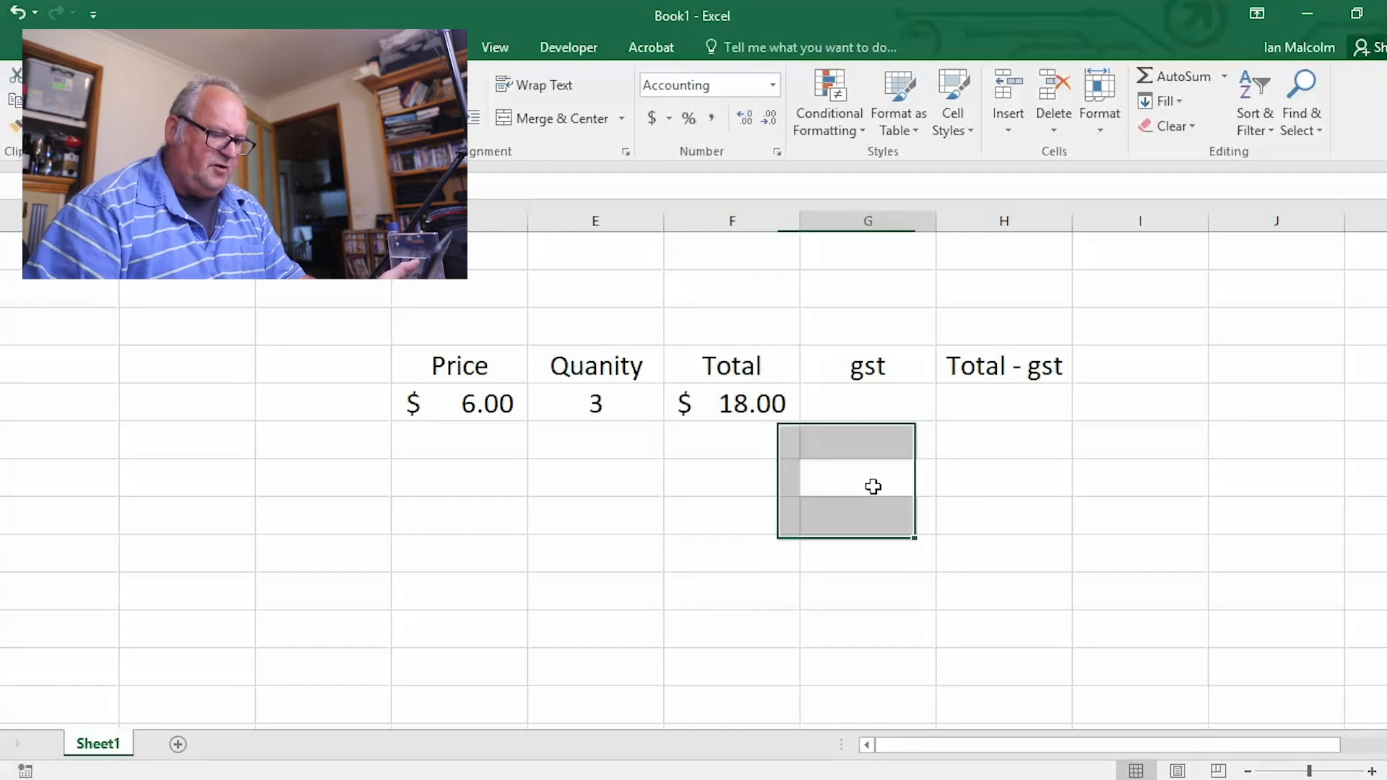
click(719, 486)
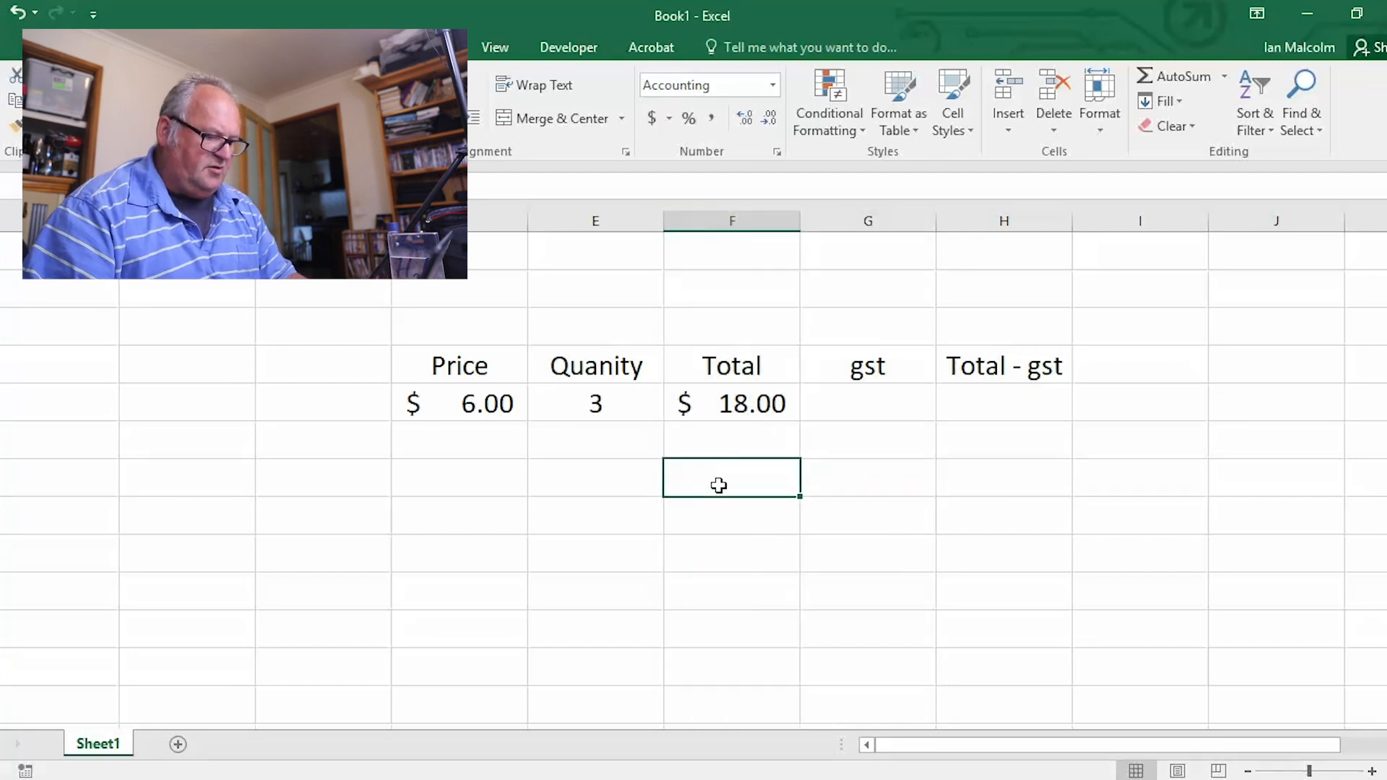
text(4)
key(Return)
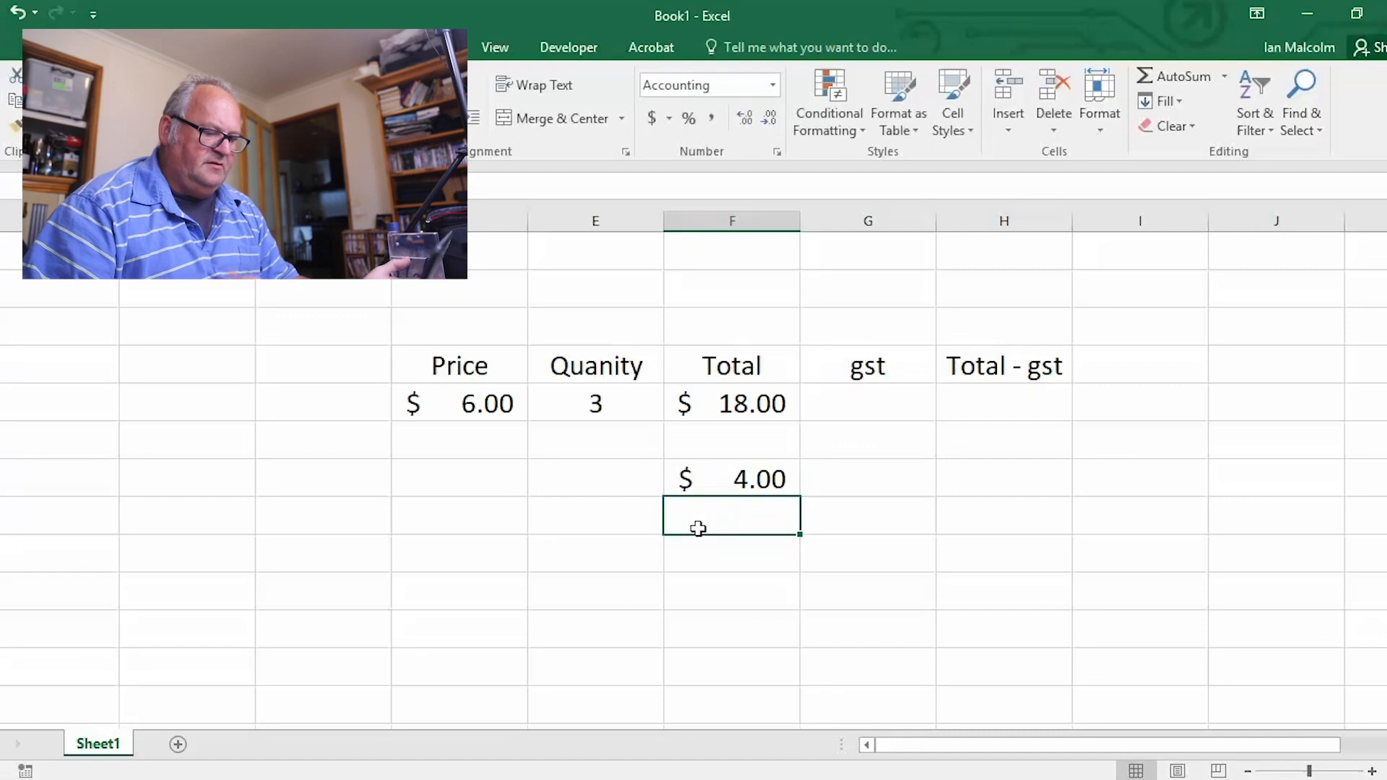
click(746, 480)
key(Delete)
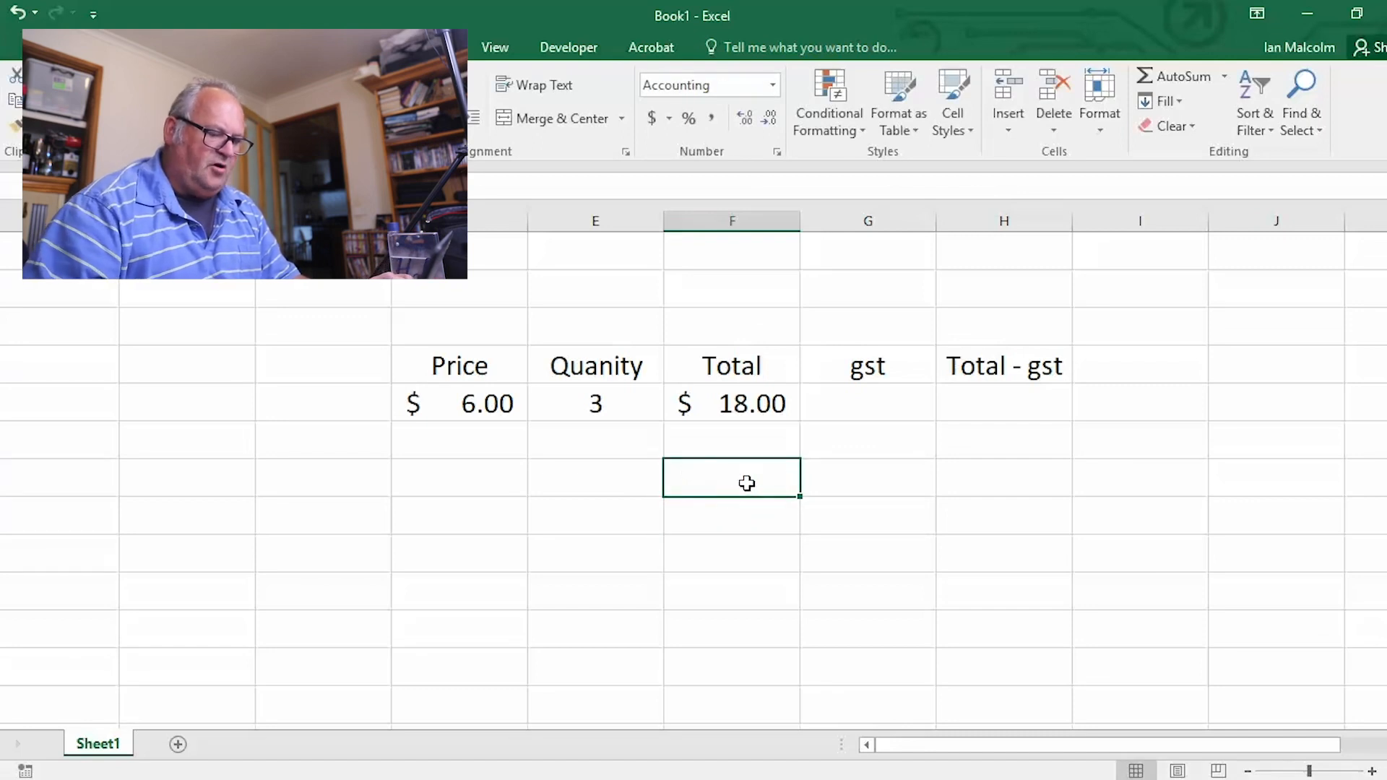
Calculate the gst in G5 from the total with the formula =f5/11
click(876, 407)
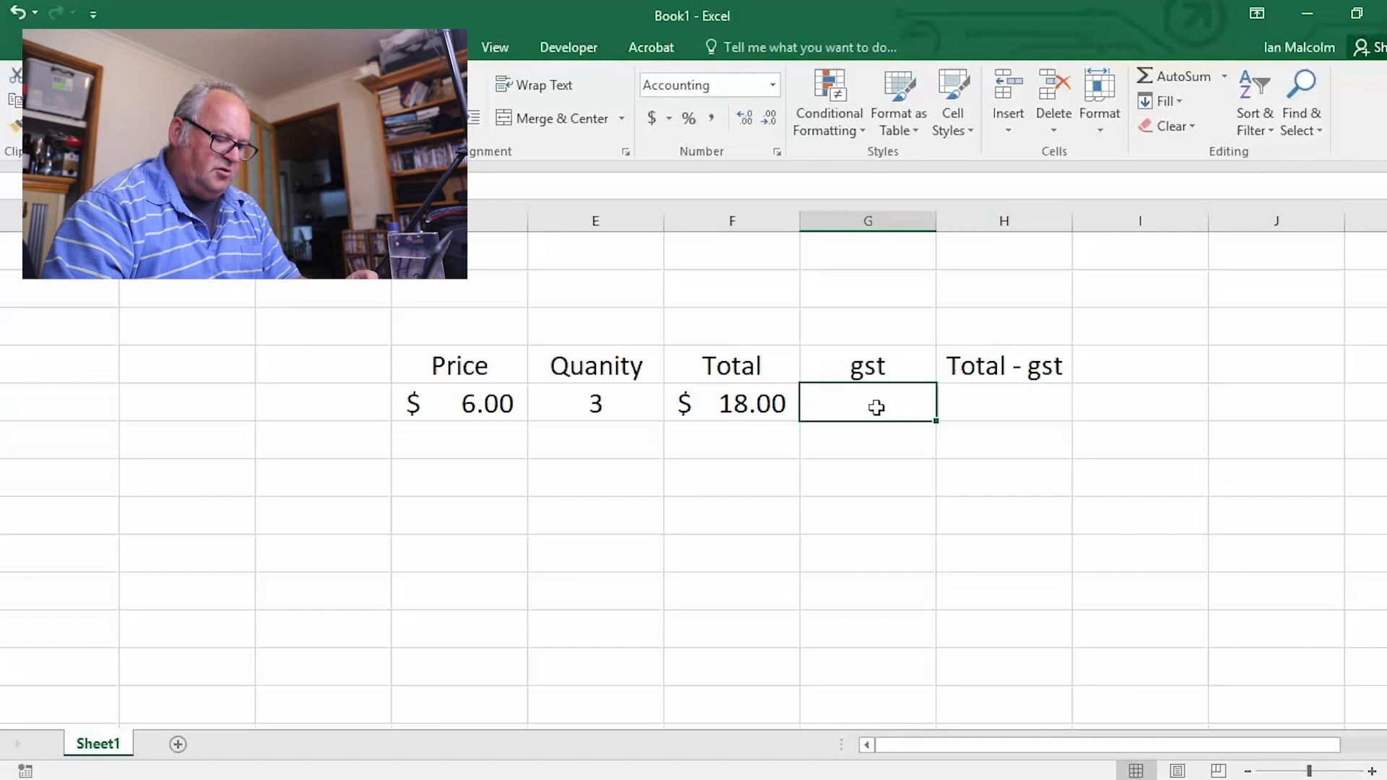
text(=)
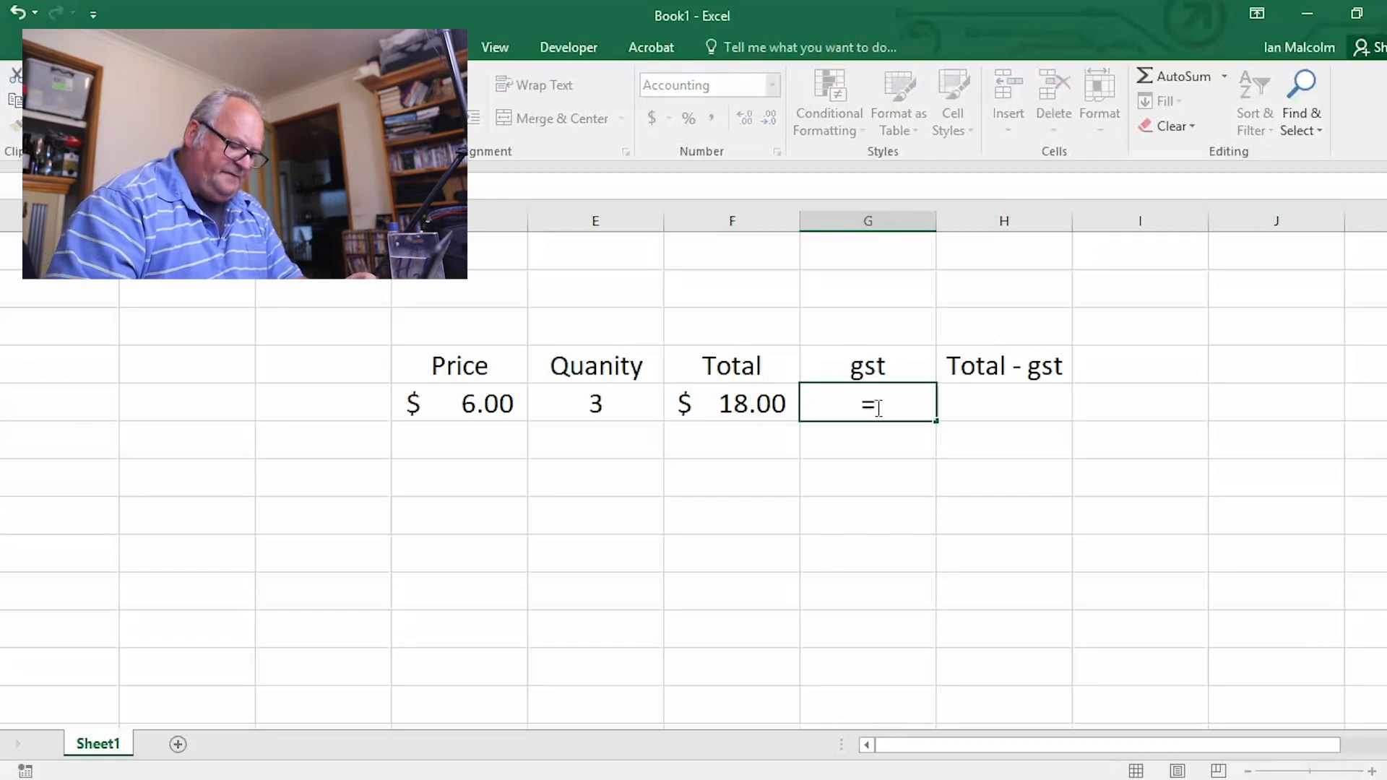
text(f5)
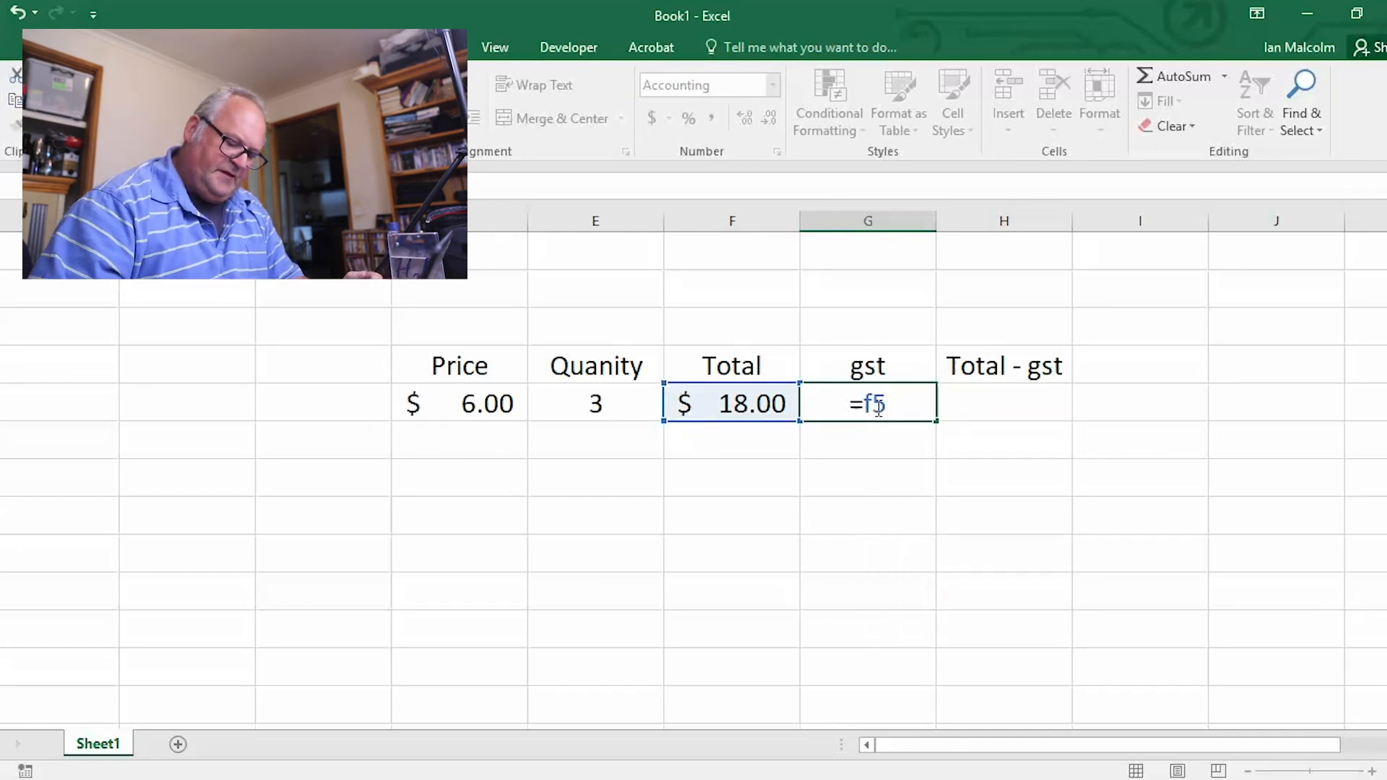
text(/)
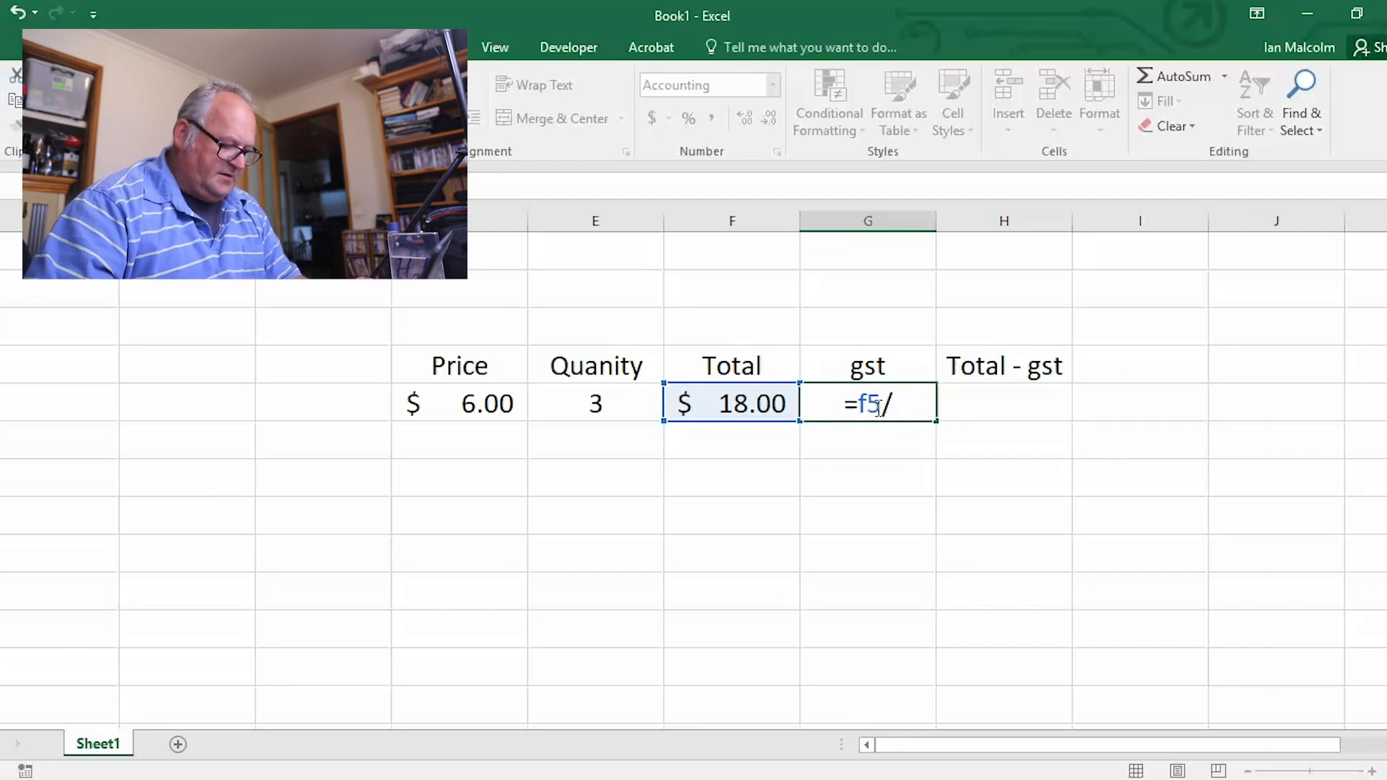
text(11)
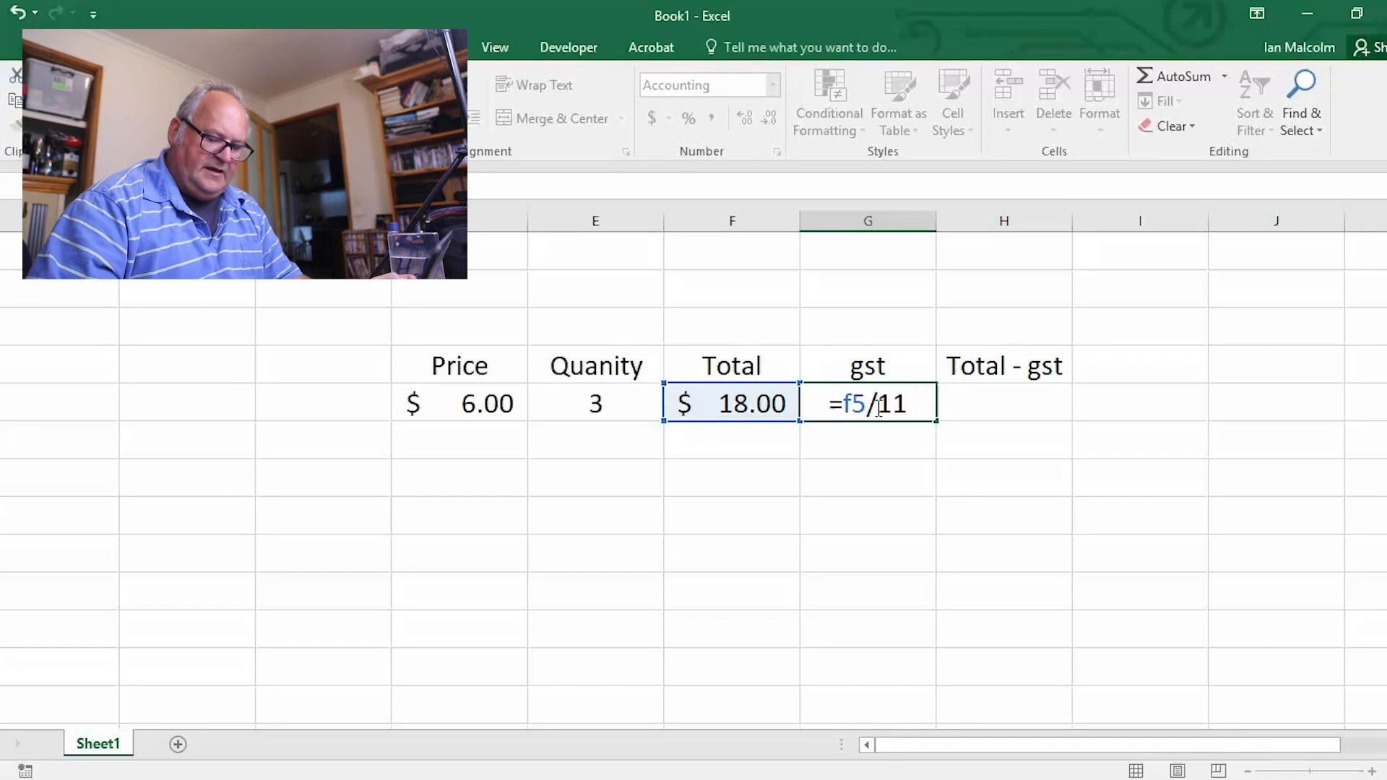
key(Return)
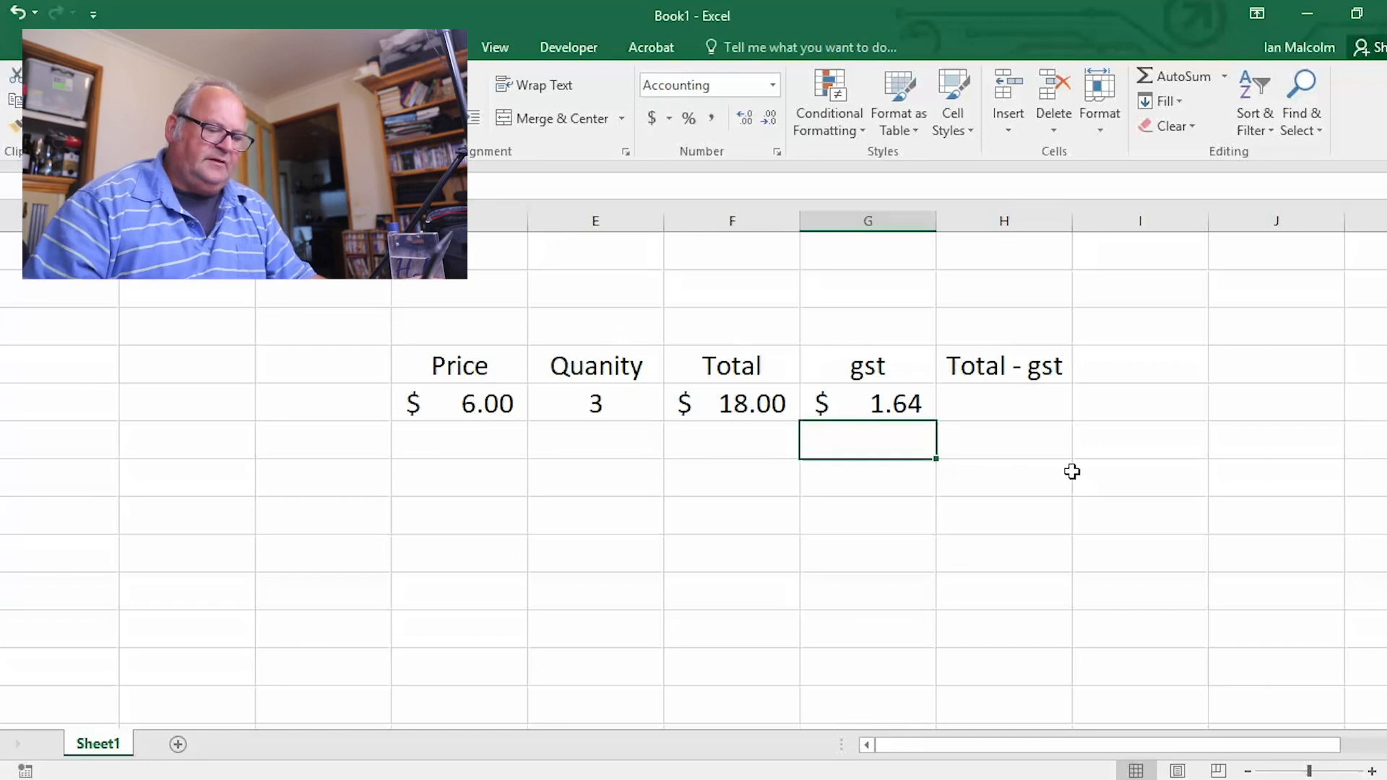
Calculate the total minus gst in H5 with the formula =f5-g5
click(1009, 402)
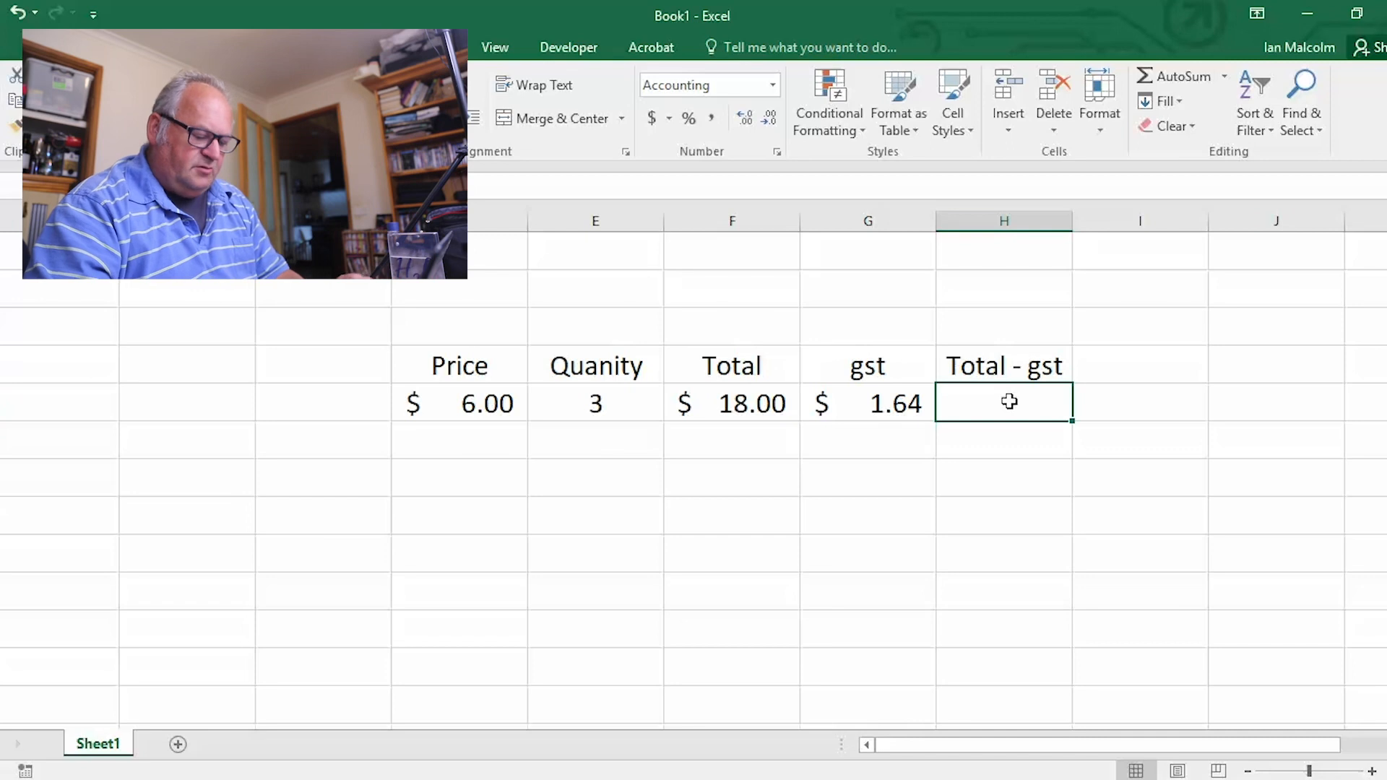
text(=)
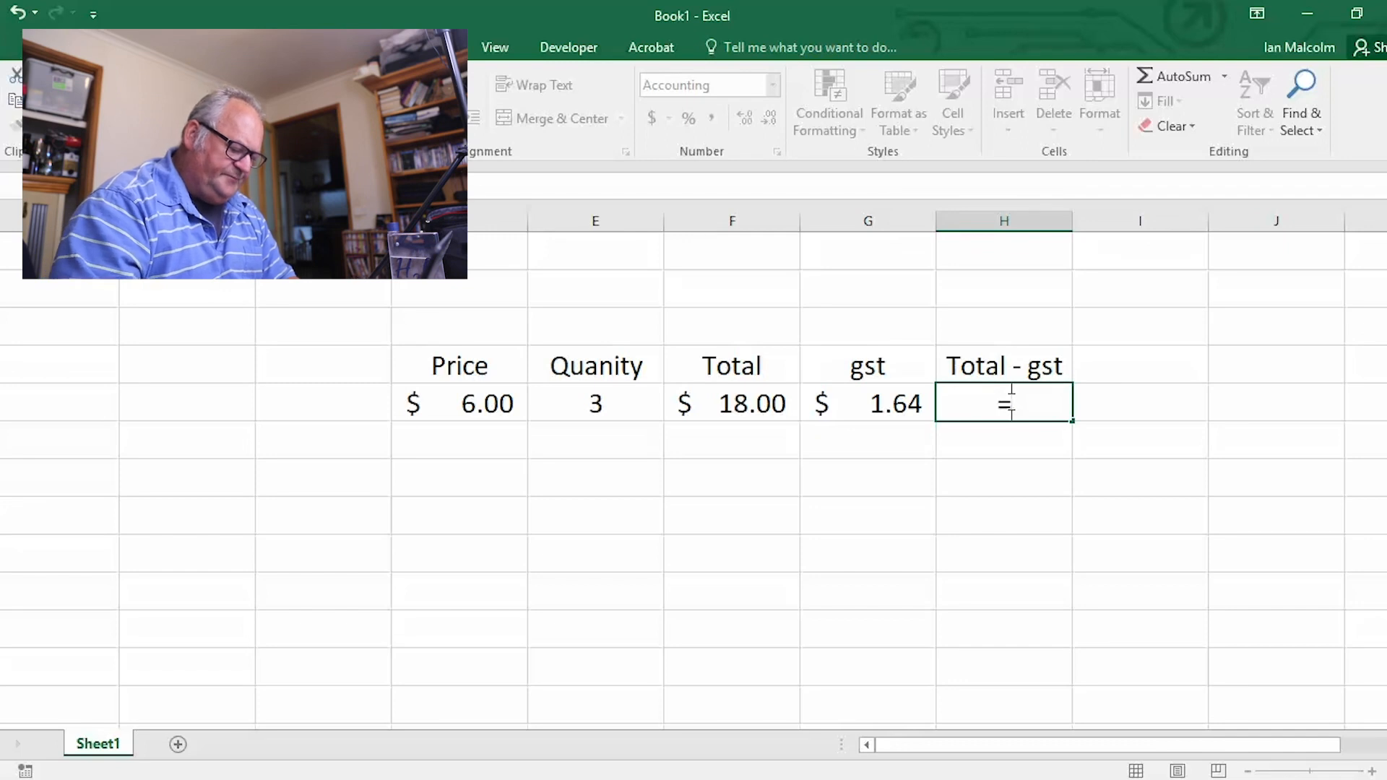
text(f5)
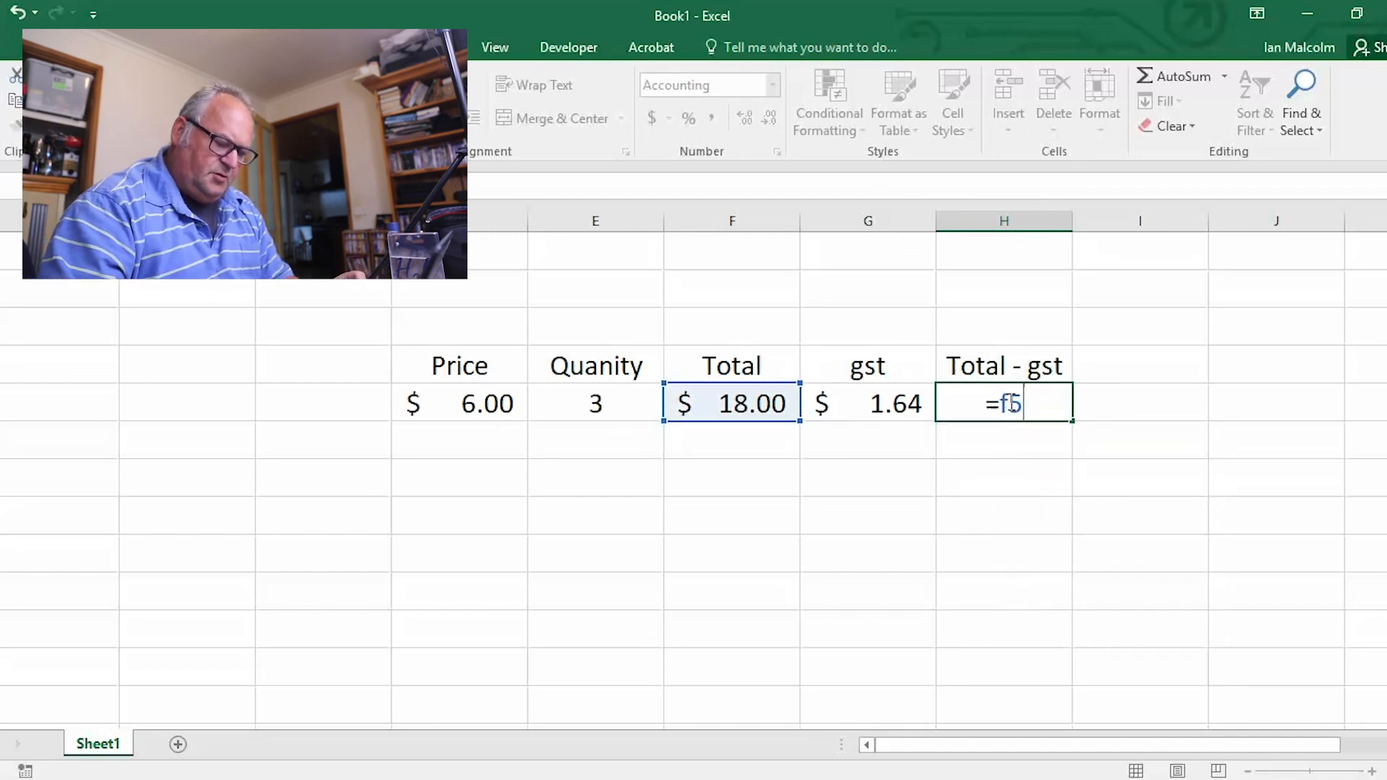
text(-)
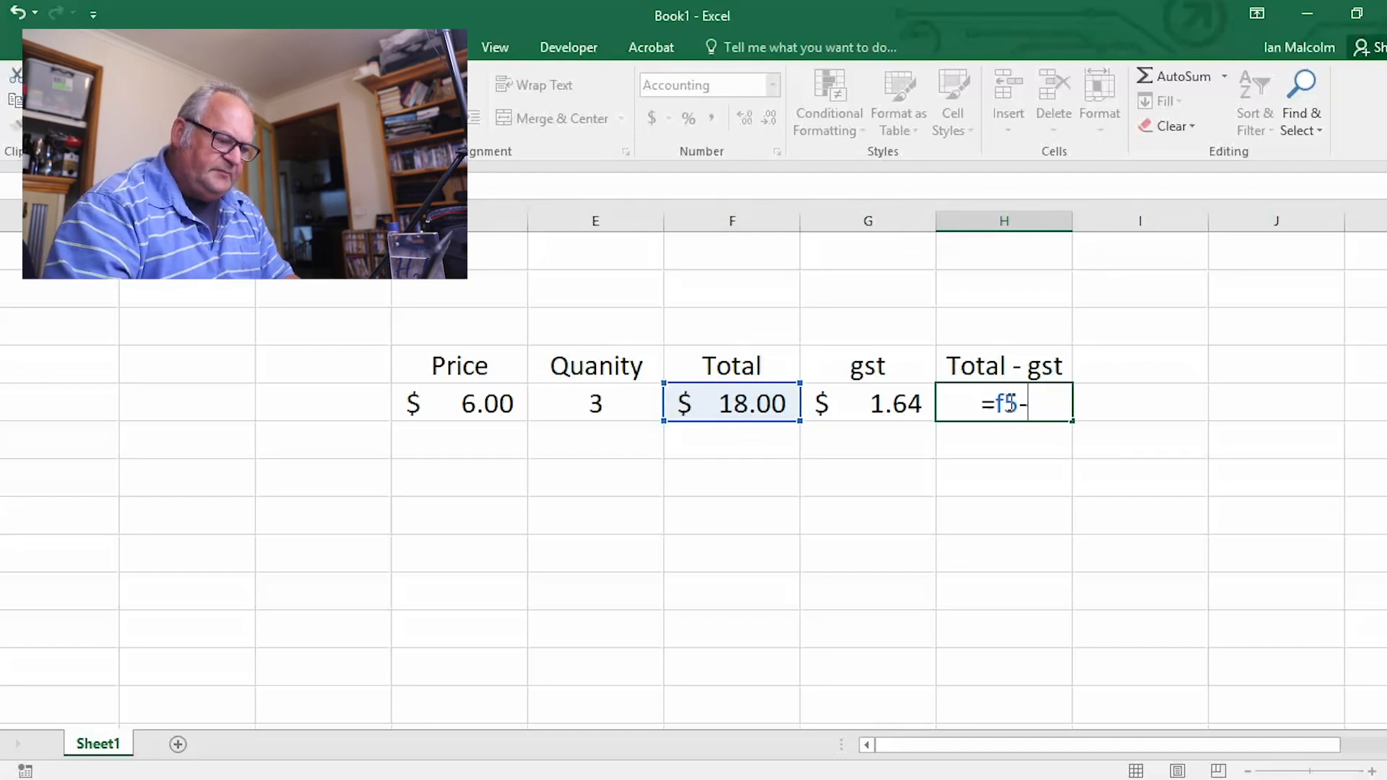
text(g5)
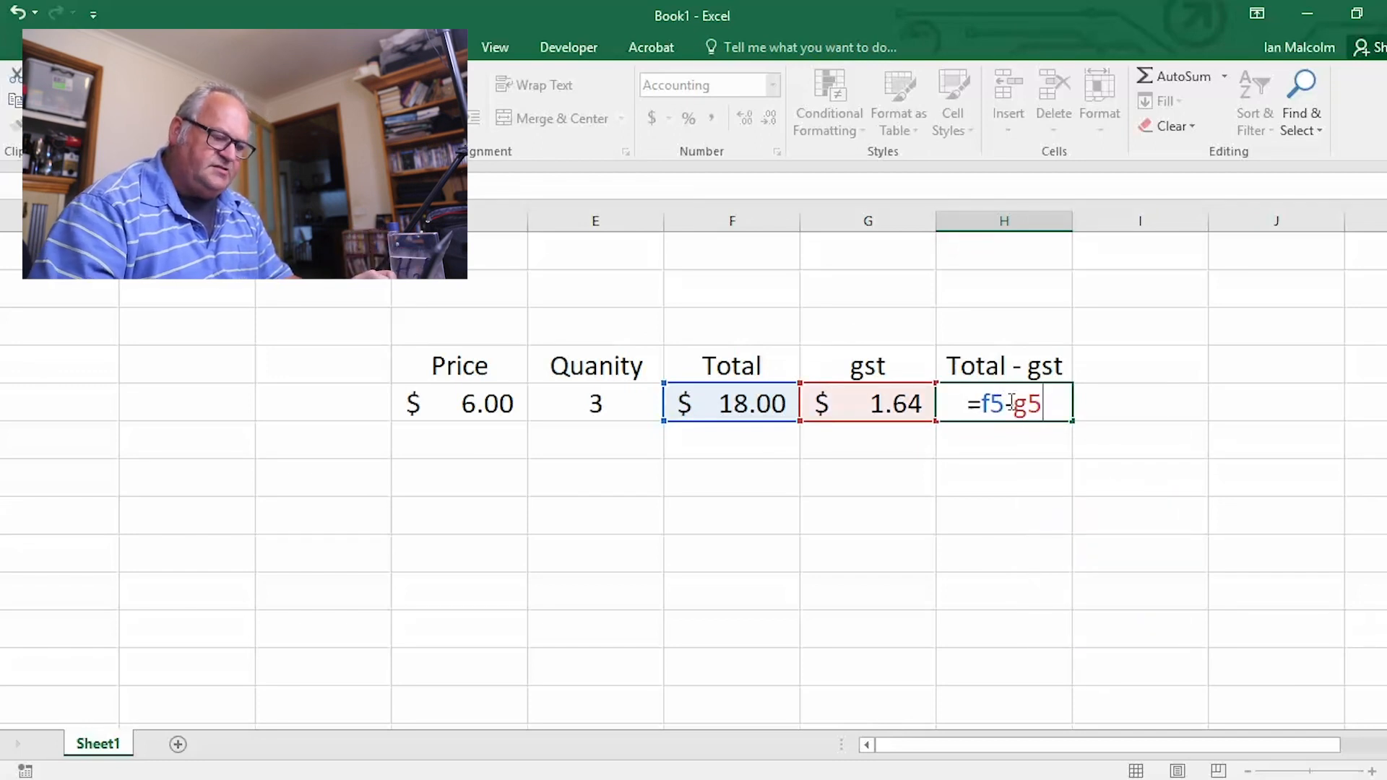
key(Return)
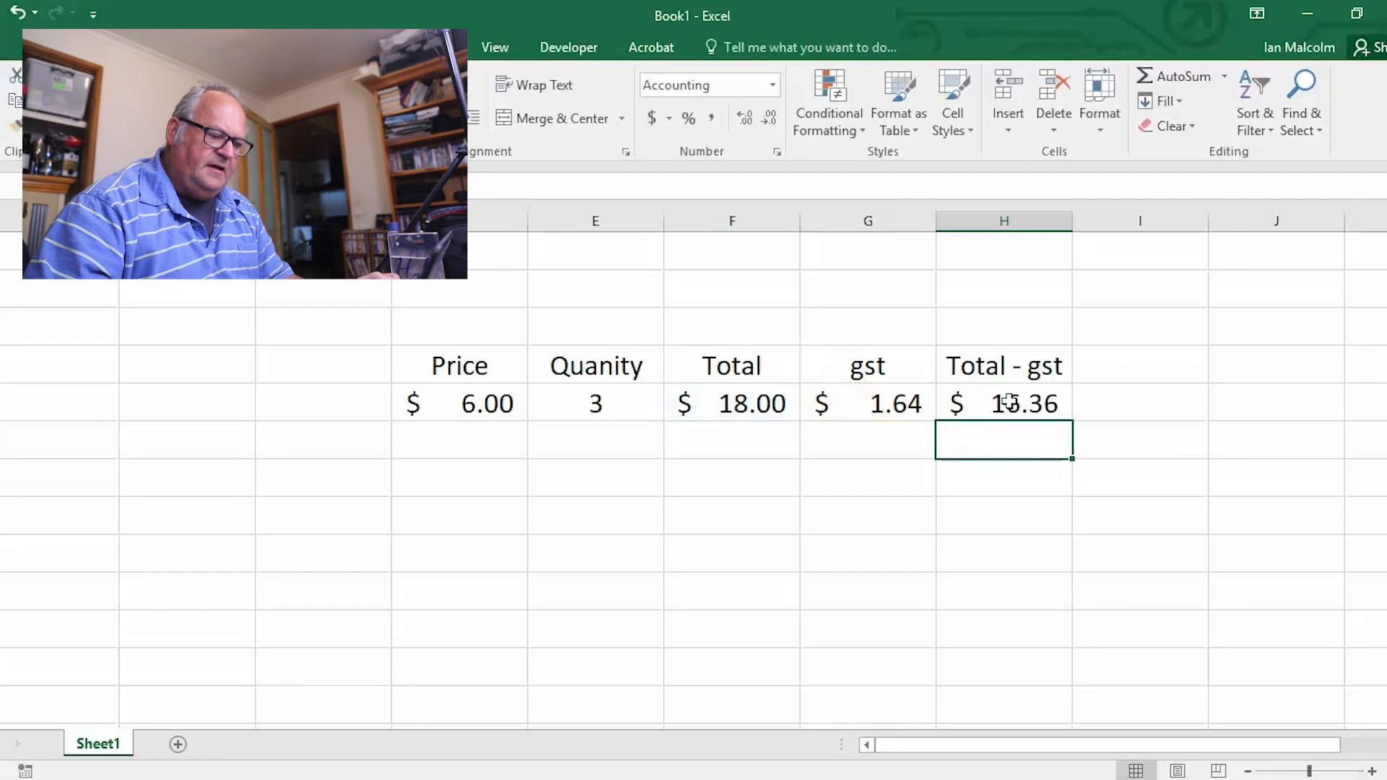
click(988, 499)
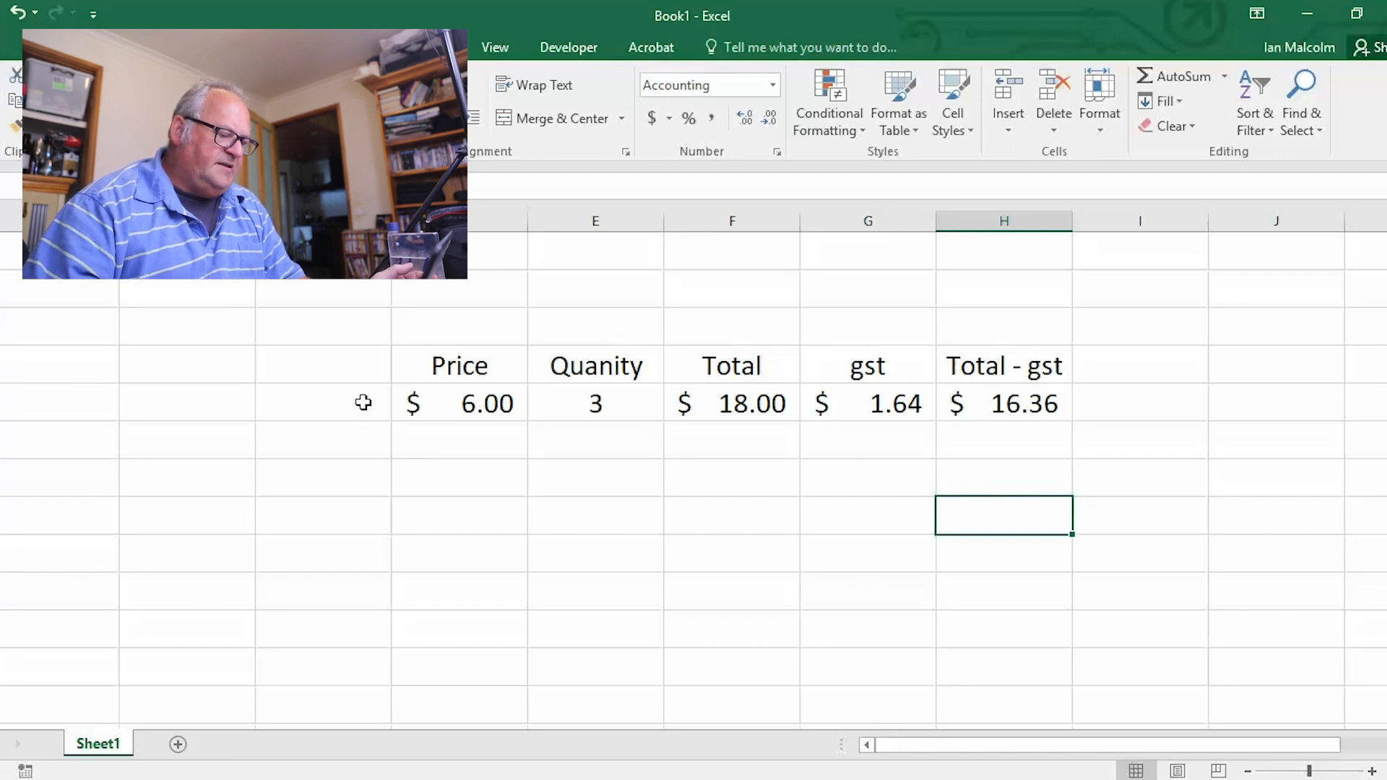
Copy the entry row D5:H5 and paste it as formulas into the range D6:H12 below
drag(411, 402, 636, 401)
drag(768, 387, 967, 404)
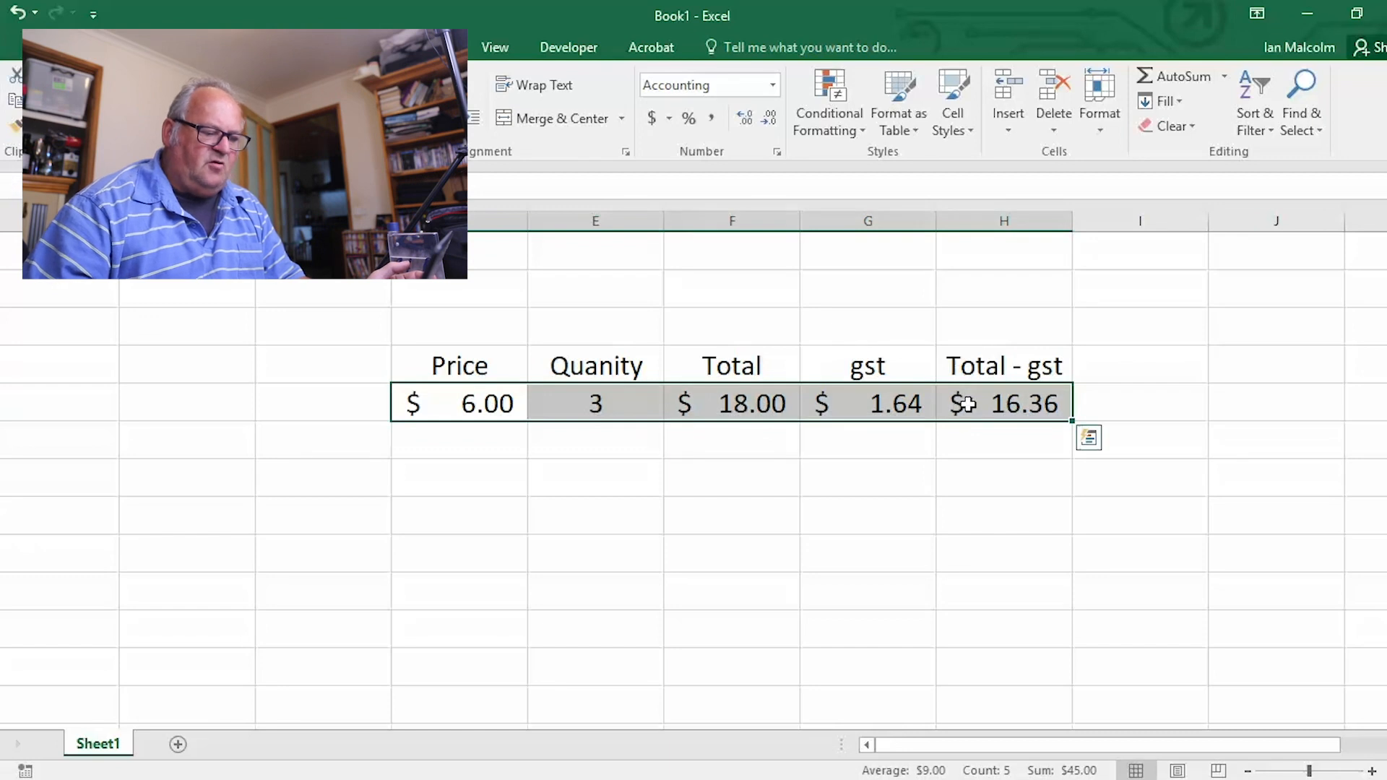
right_click(968, 406)
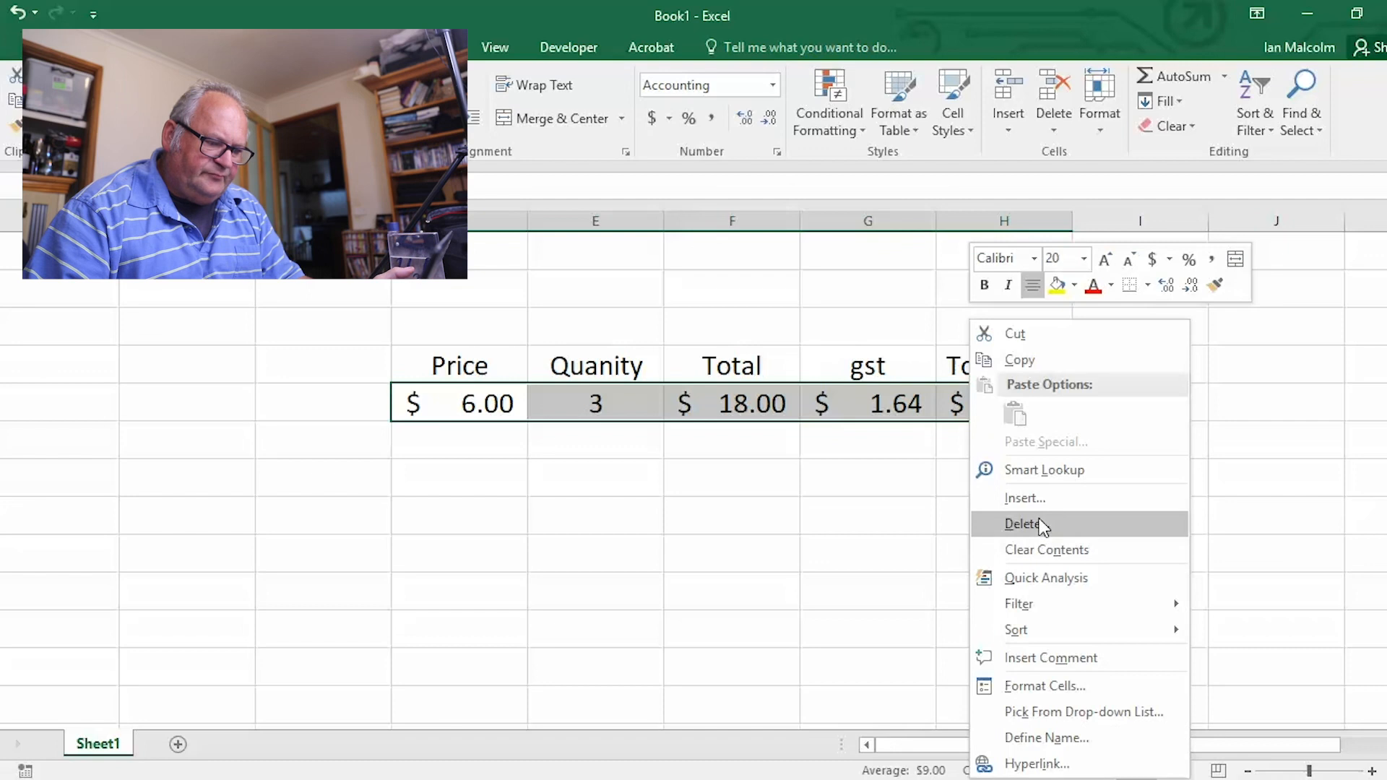
click(1021, 357)
drag(418, 439, 1022, 662)
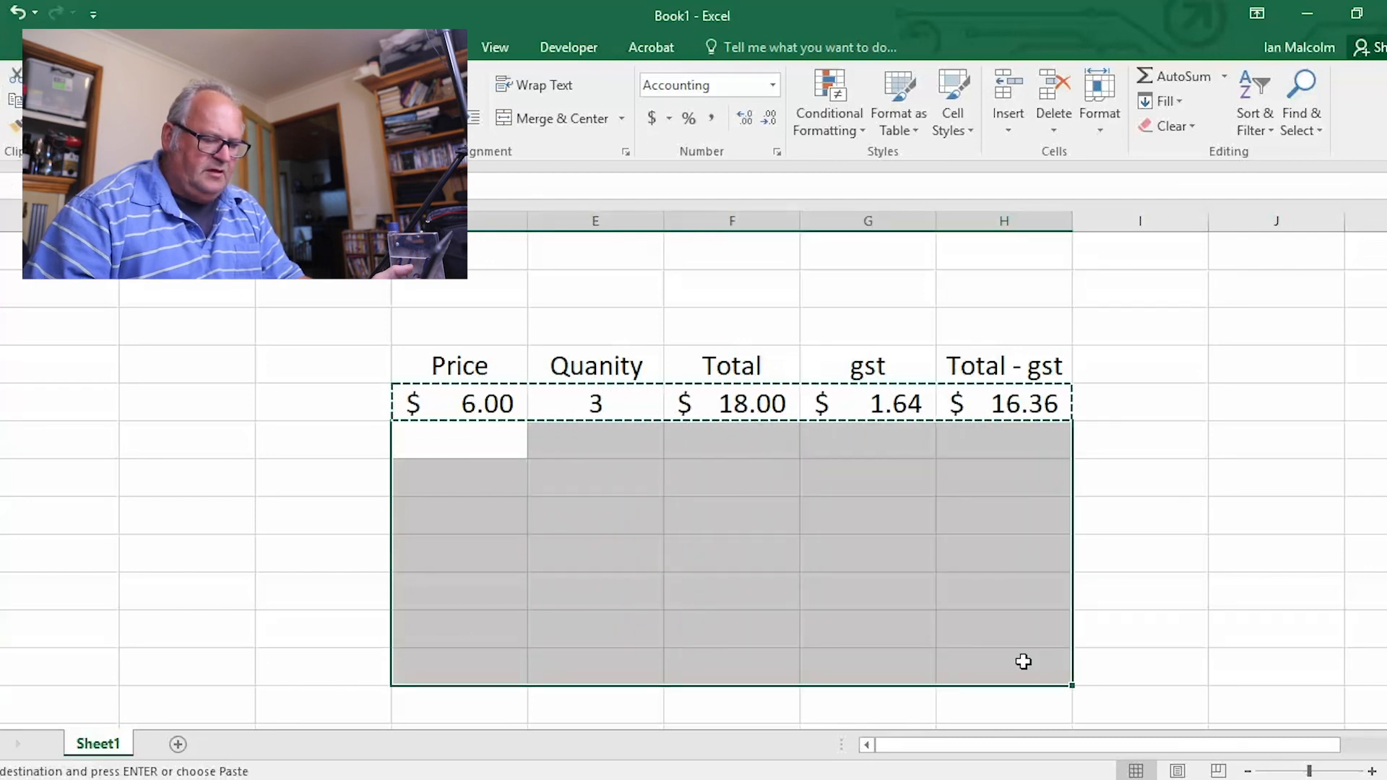
right_click(1023, 661)
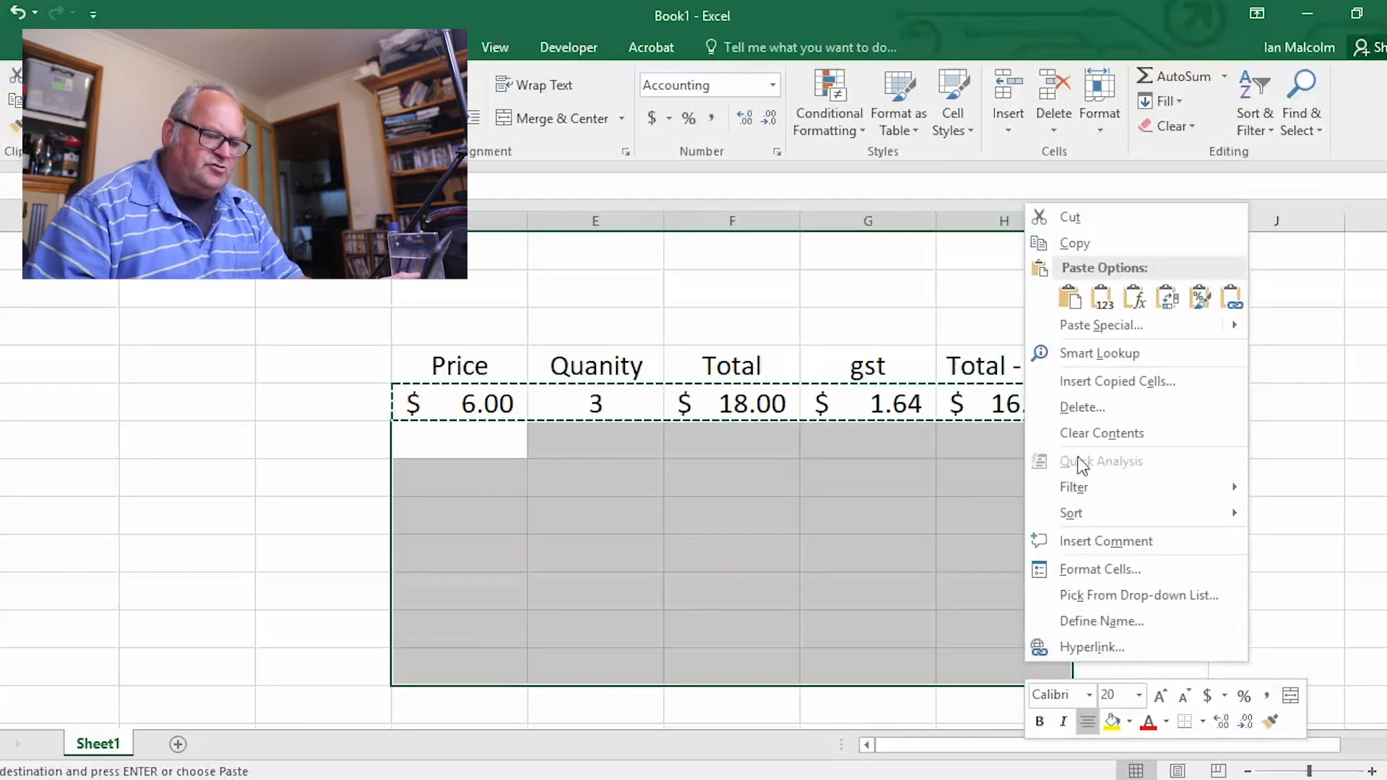
click(1074, 309)
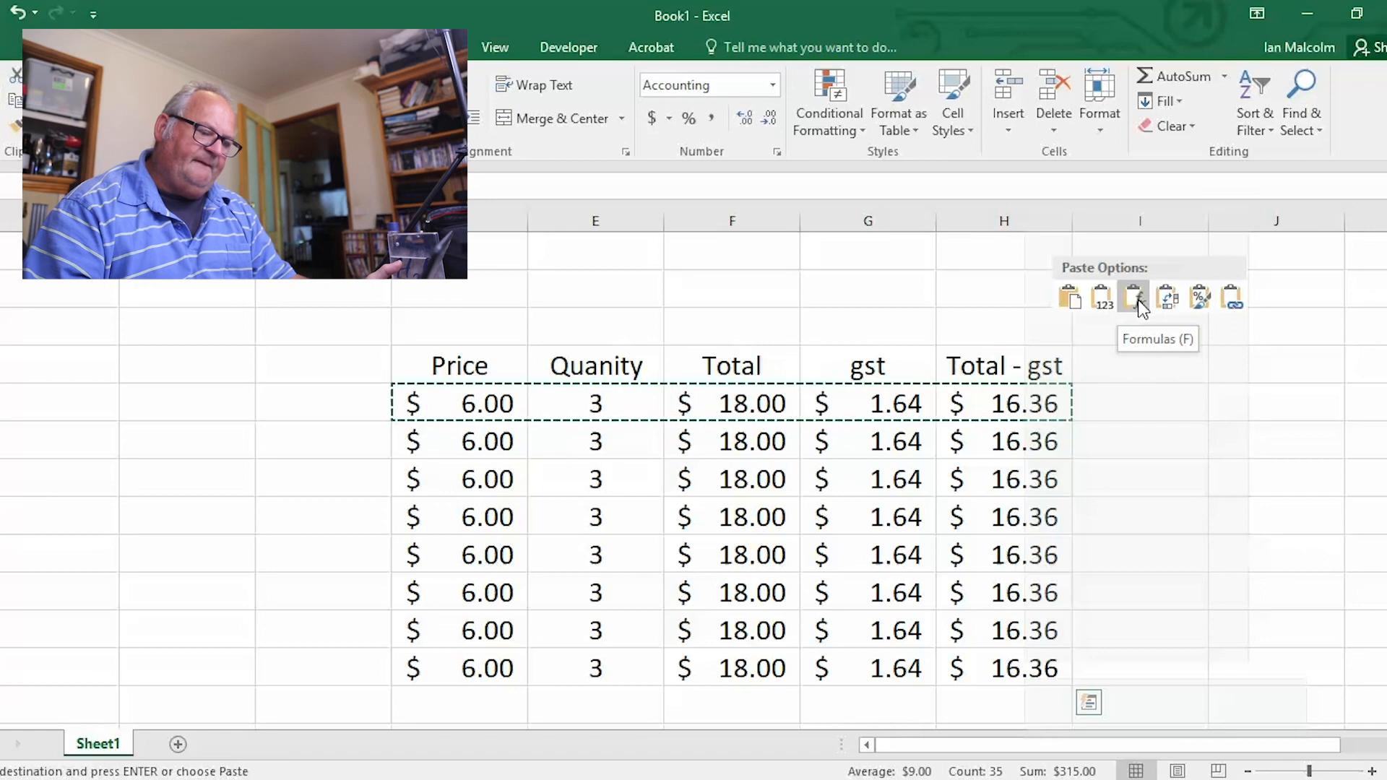
click(1139, 302)
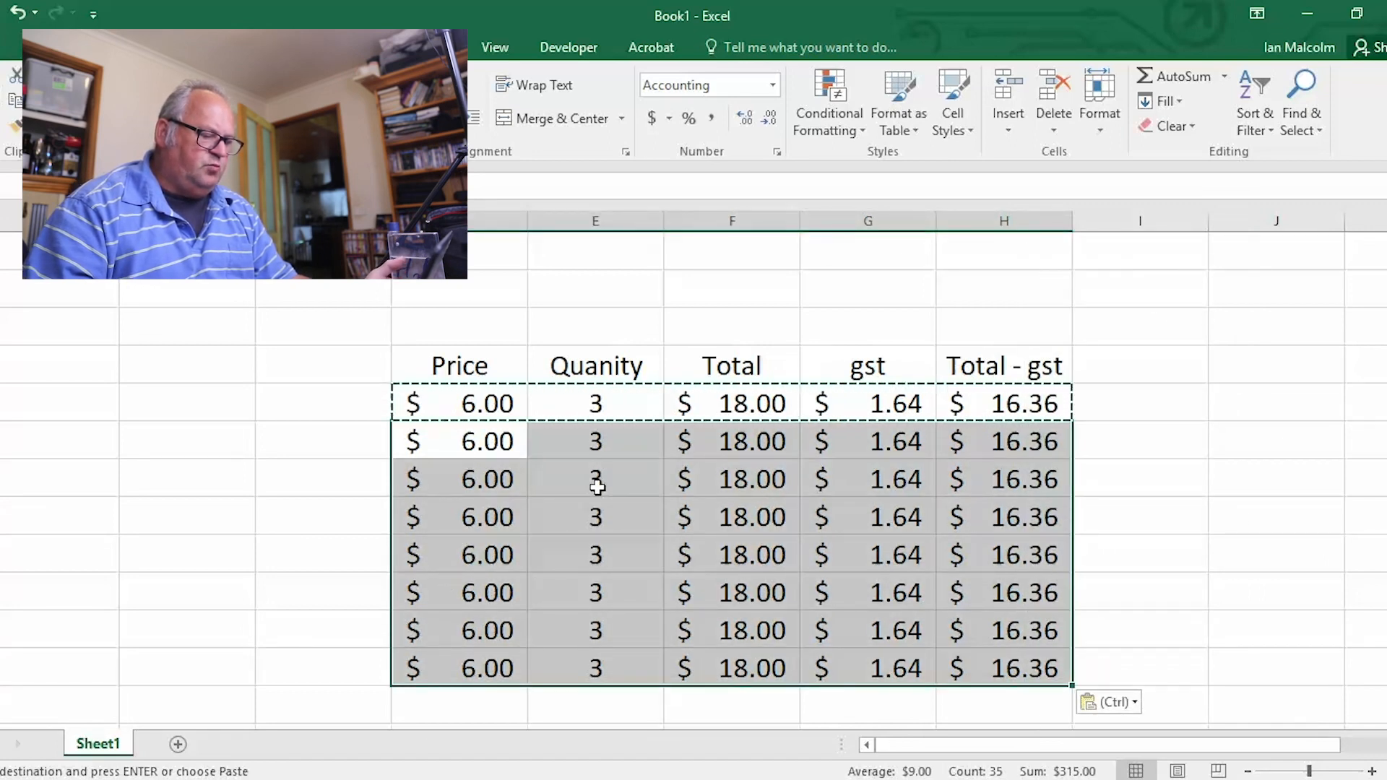
Set the quantity in E6 to 4
click(593, 444)
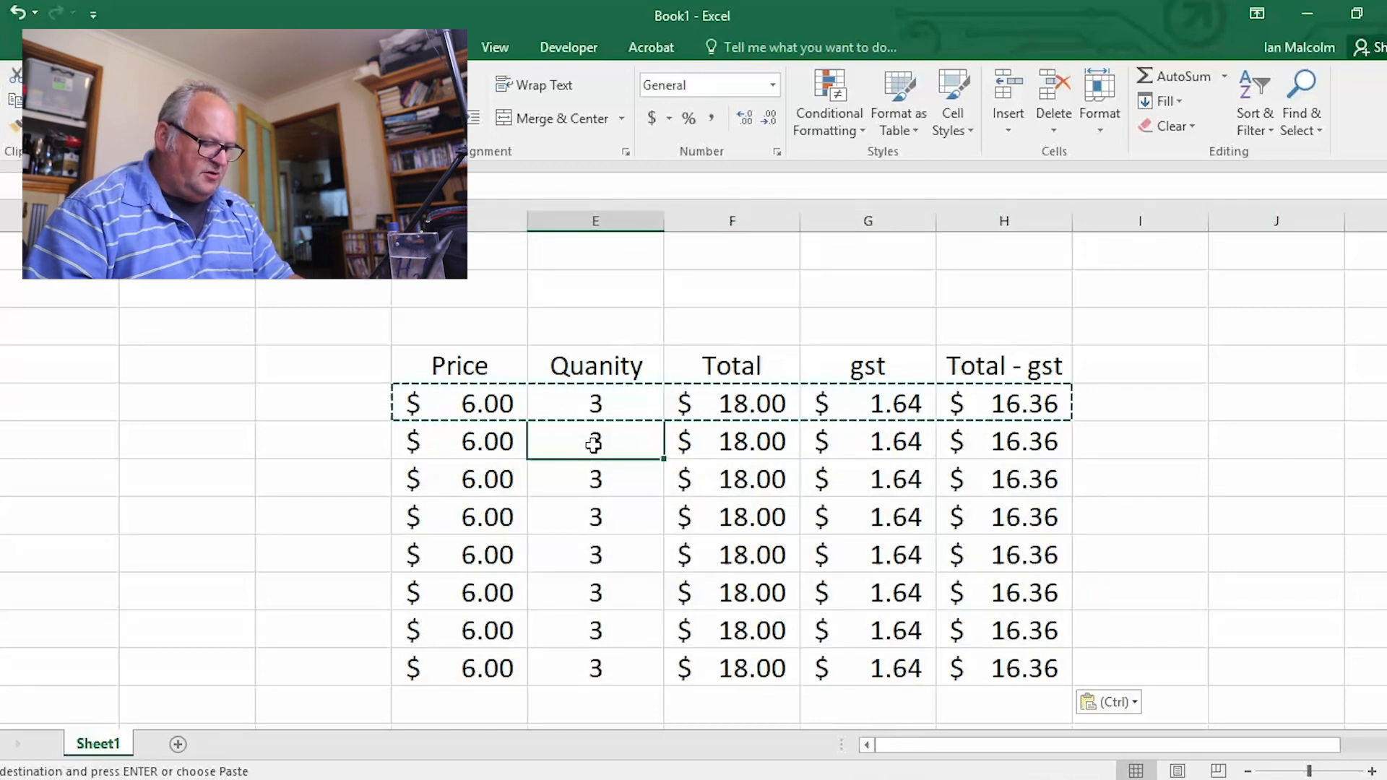
text(4)
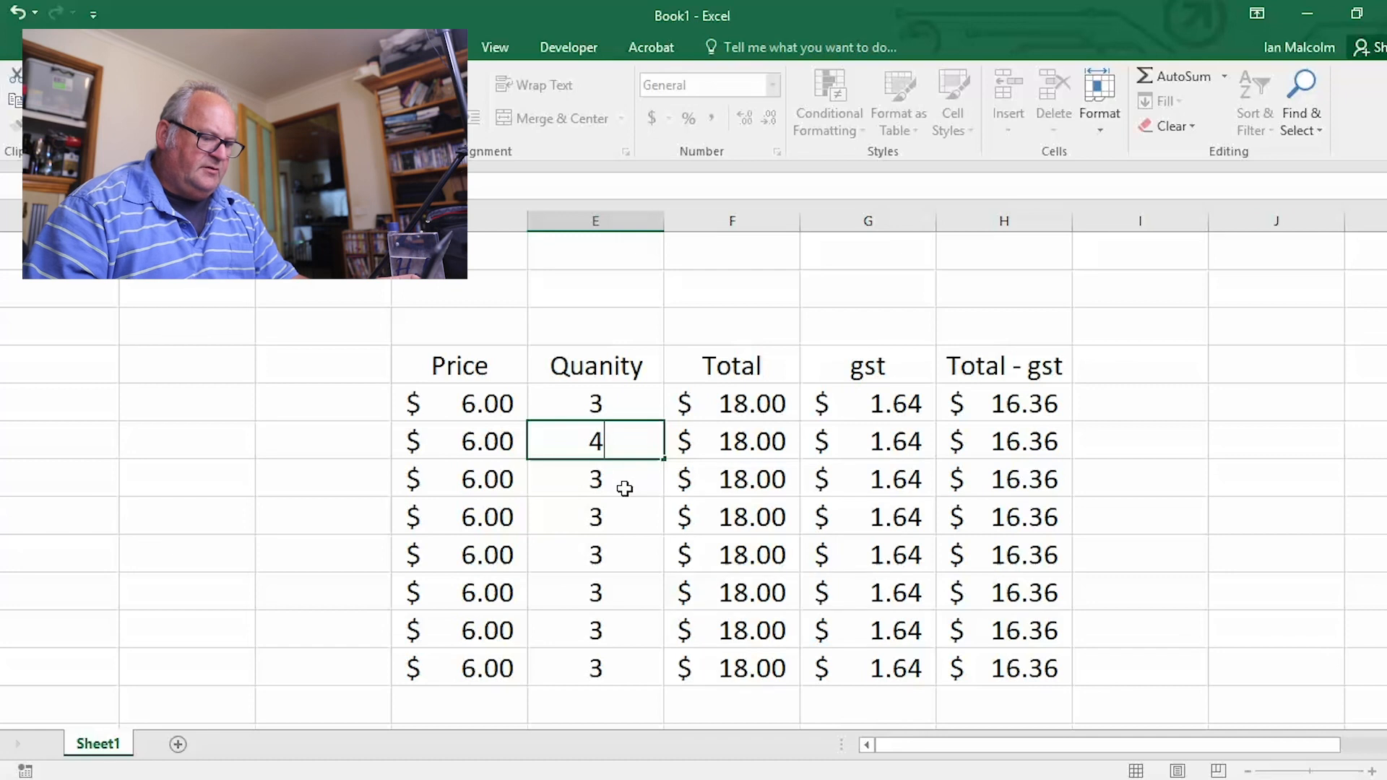
click(615, 488)
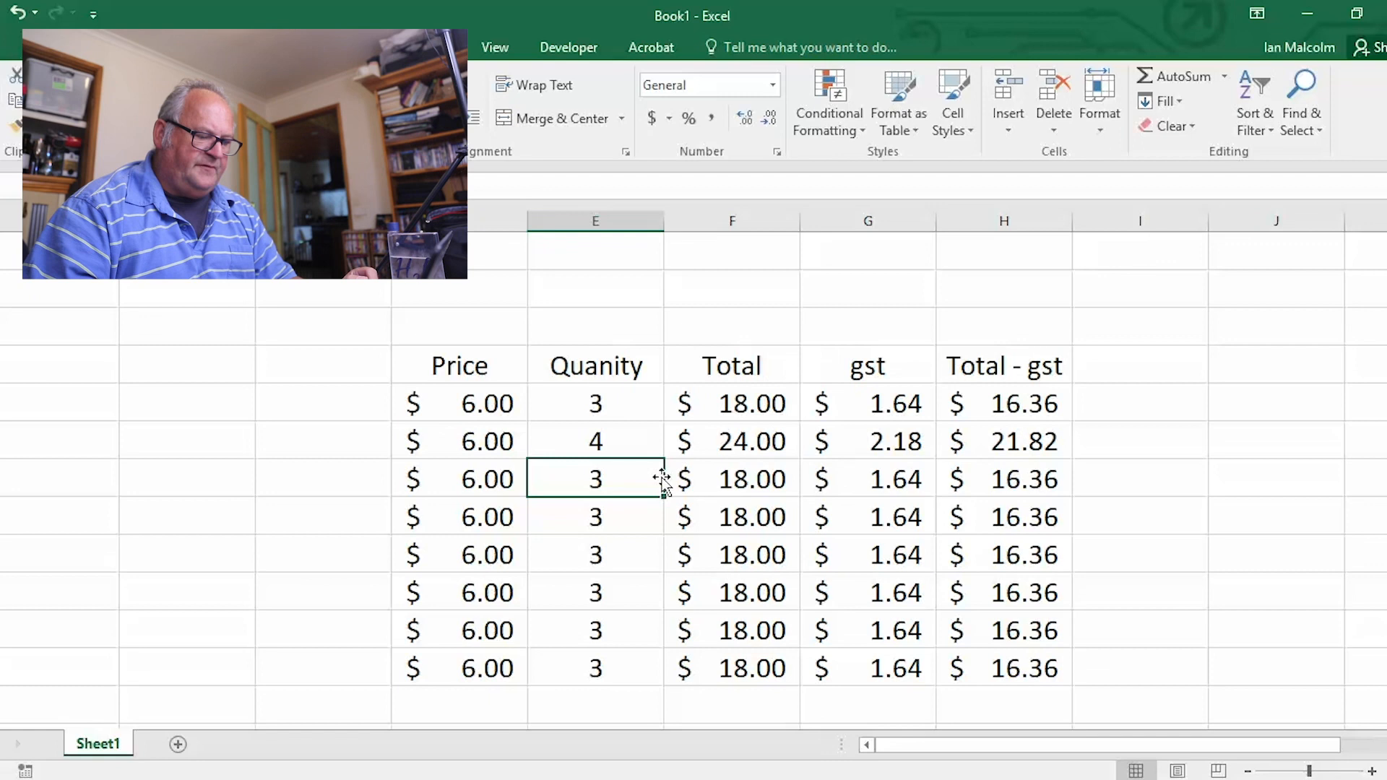
Set the price in D8 to 56 and compare the totals in F5 and F8
click(477, 520)
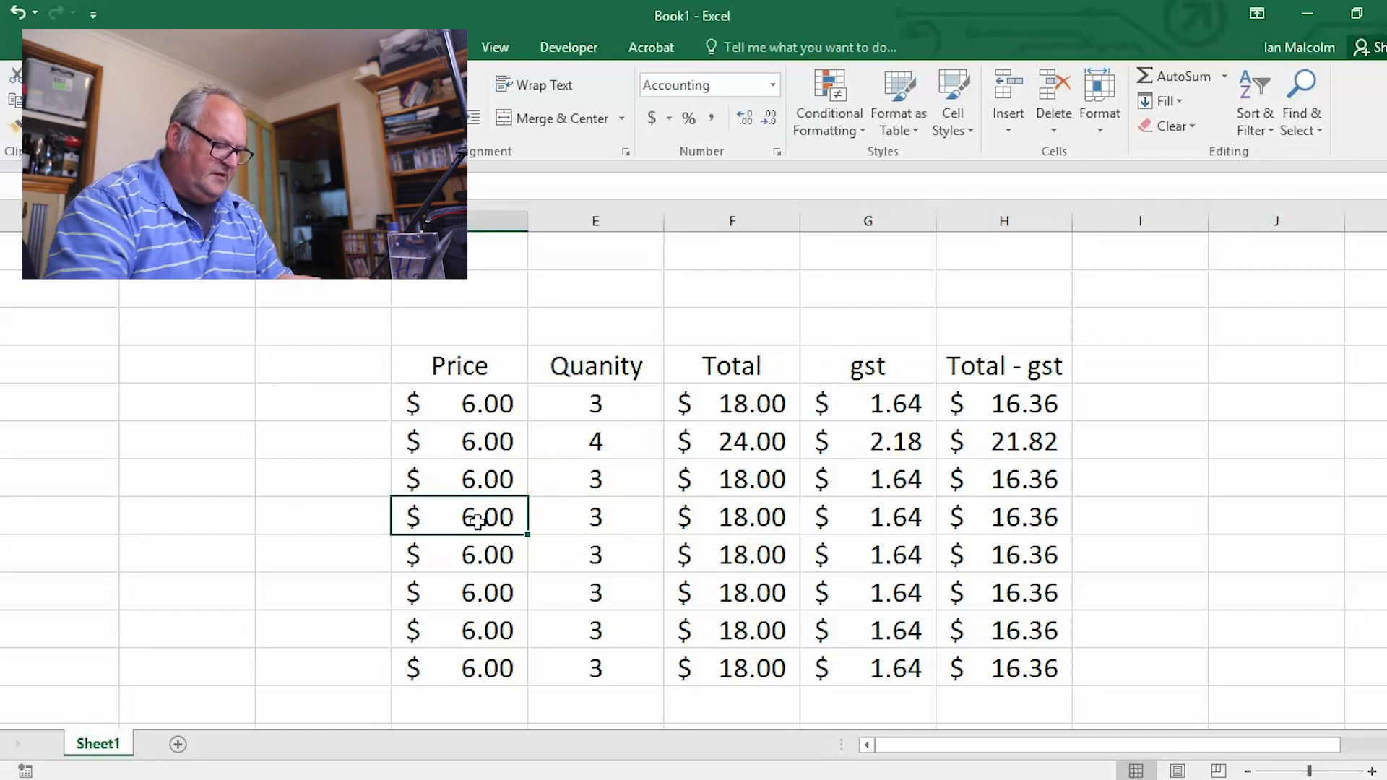
text(56)
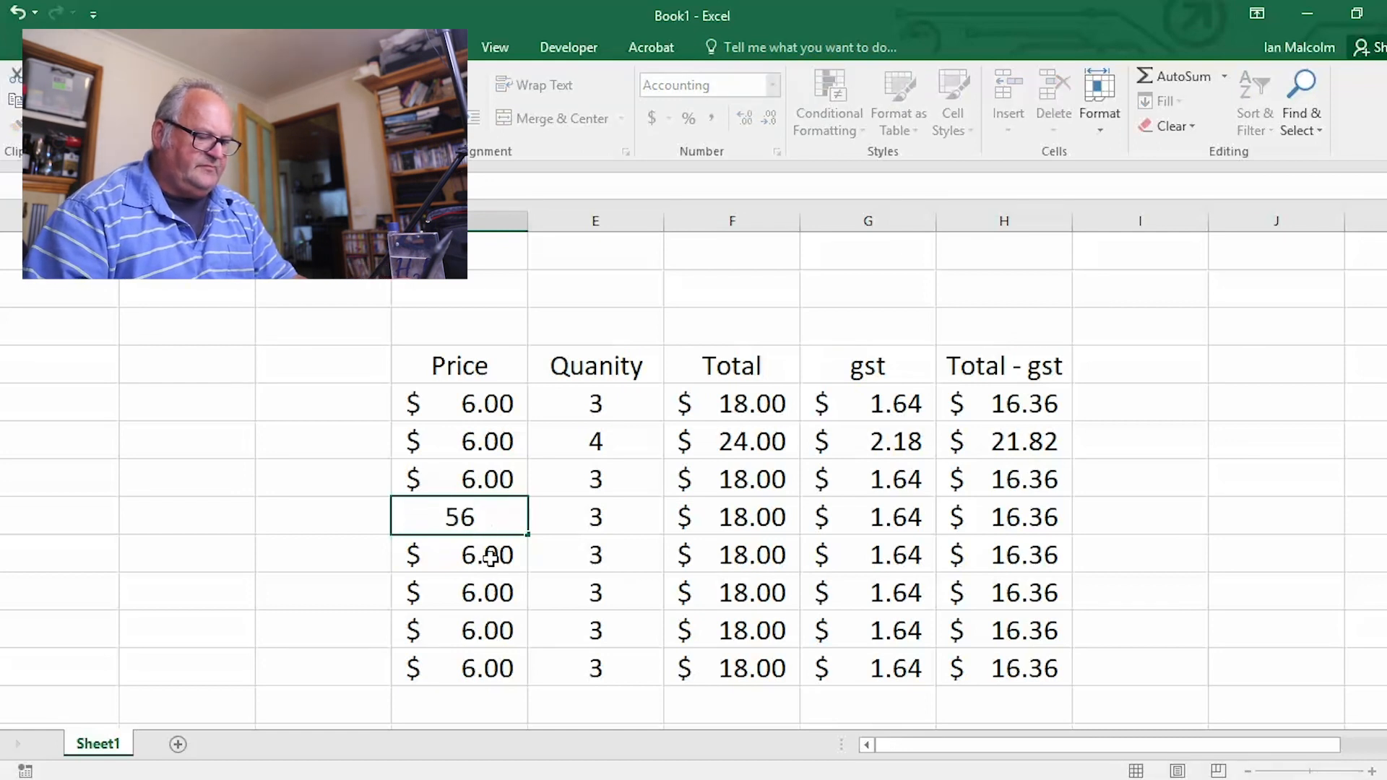
key(Return)
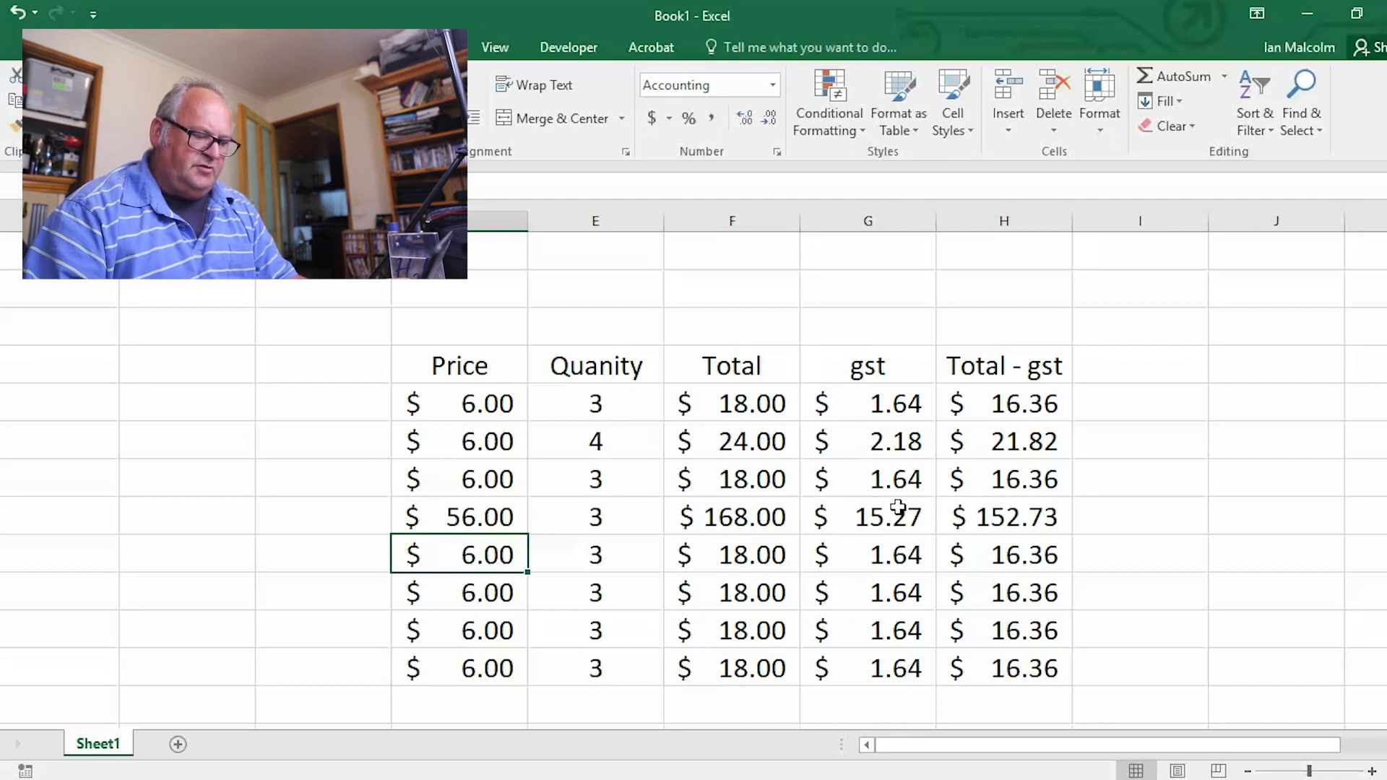
click(755, 402)
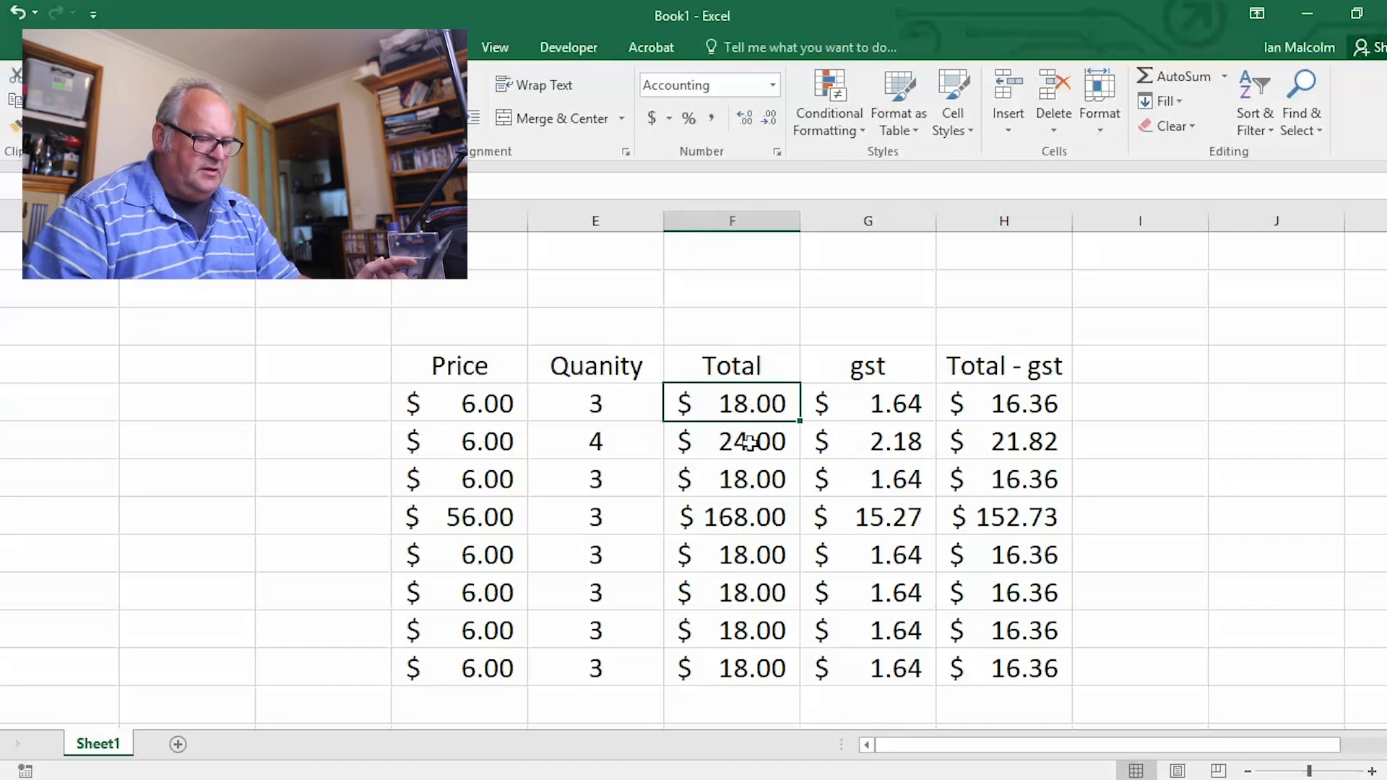
click(744, 522)
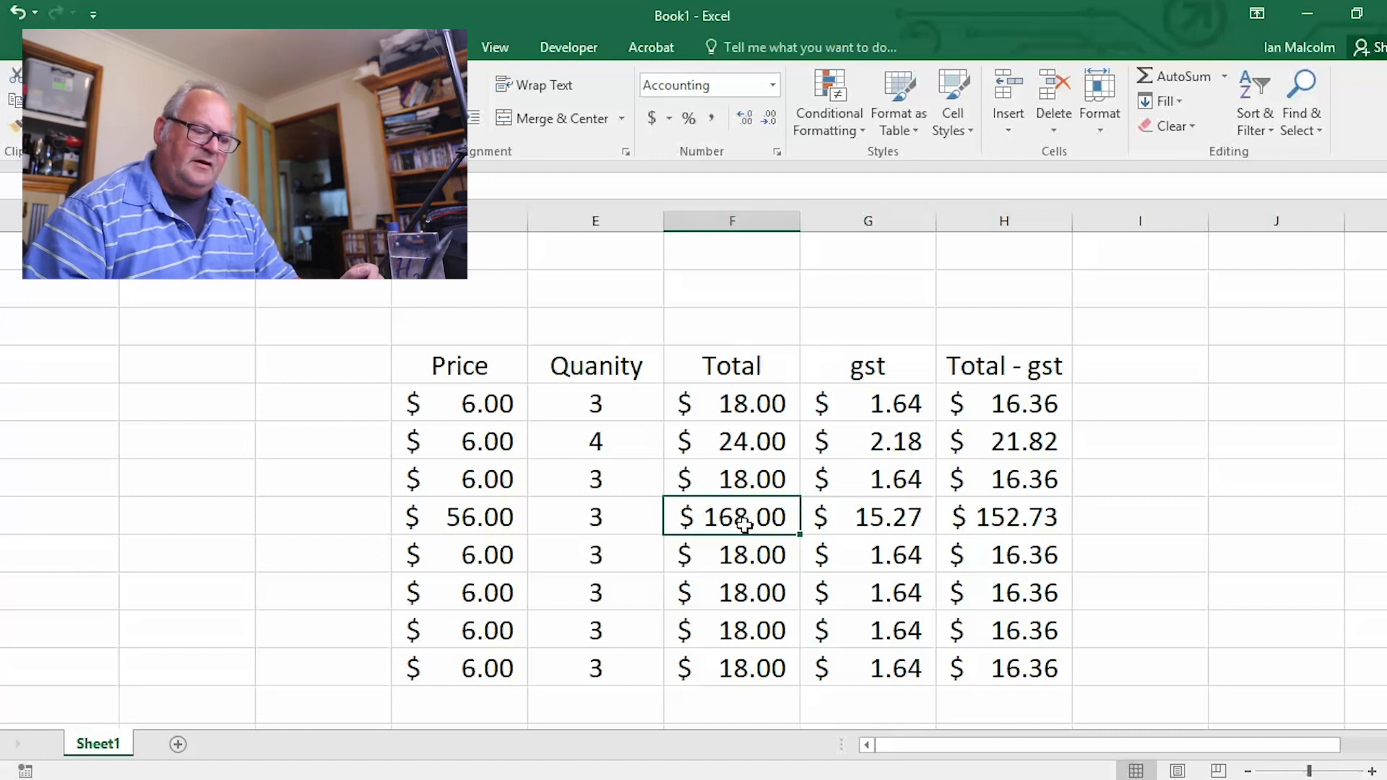
Set the price in D11 to 10 and the quantity in E11 to 1
click(492, 593)
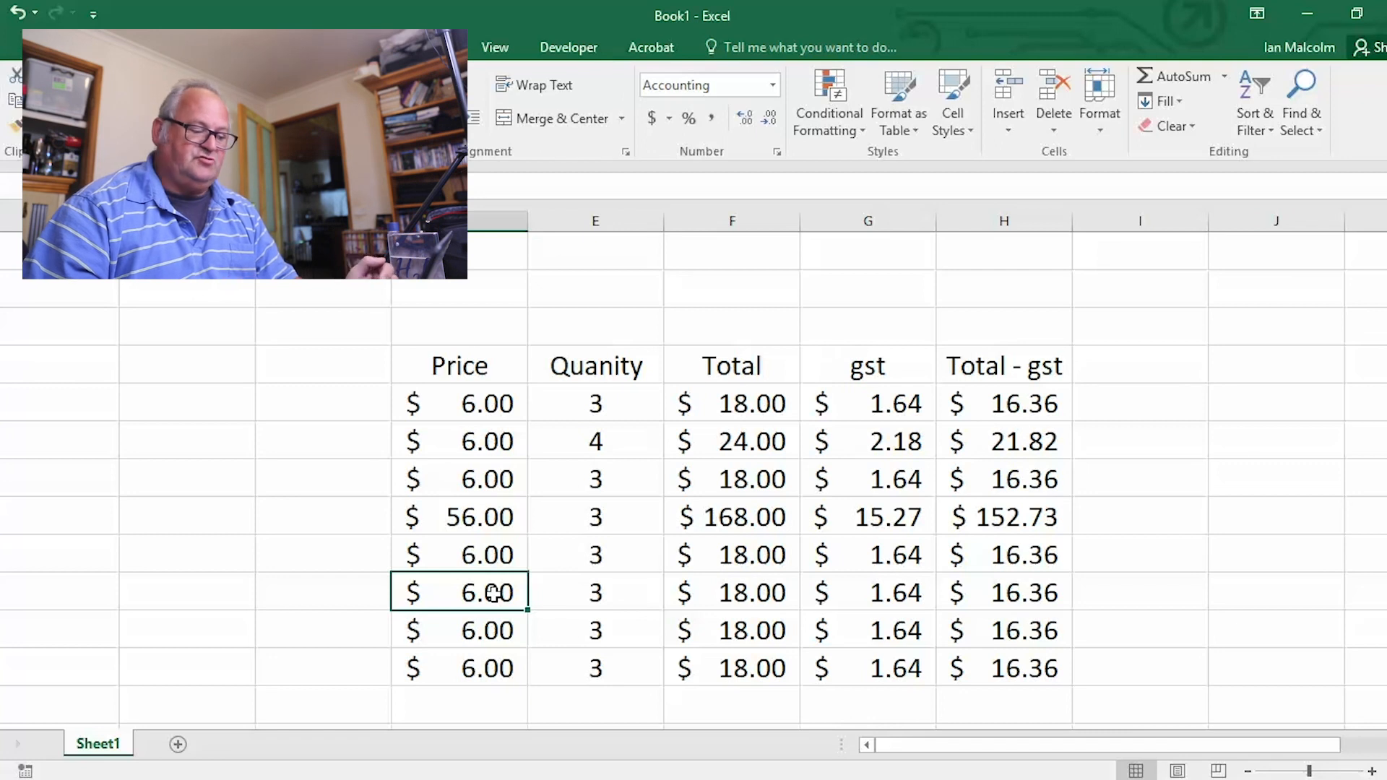
click(483, 635)
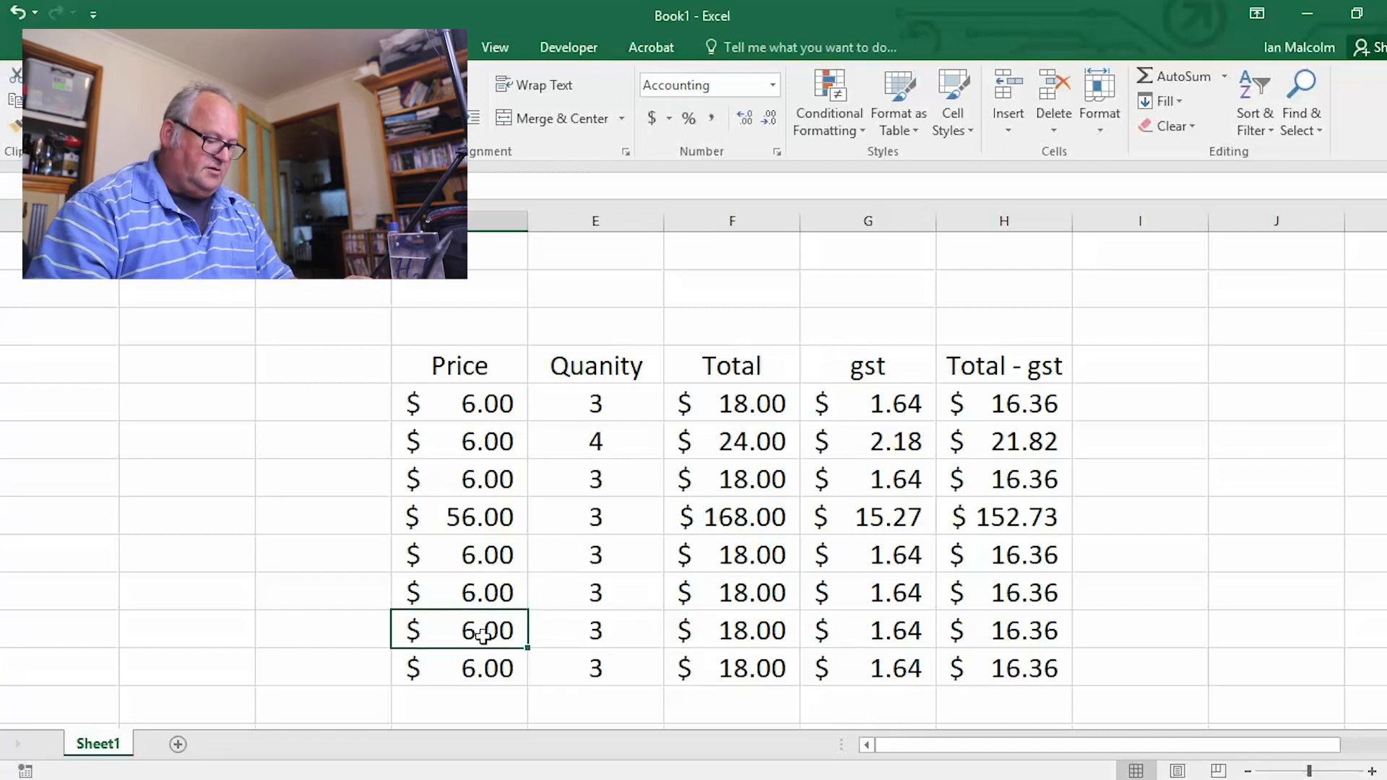
text(10)
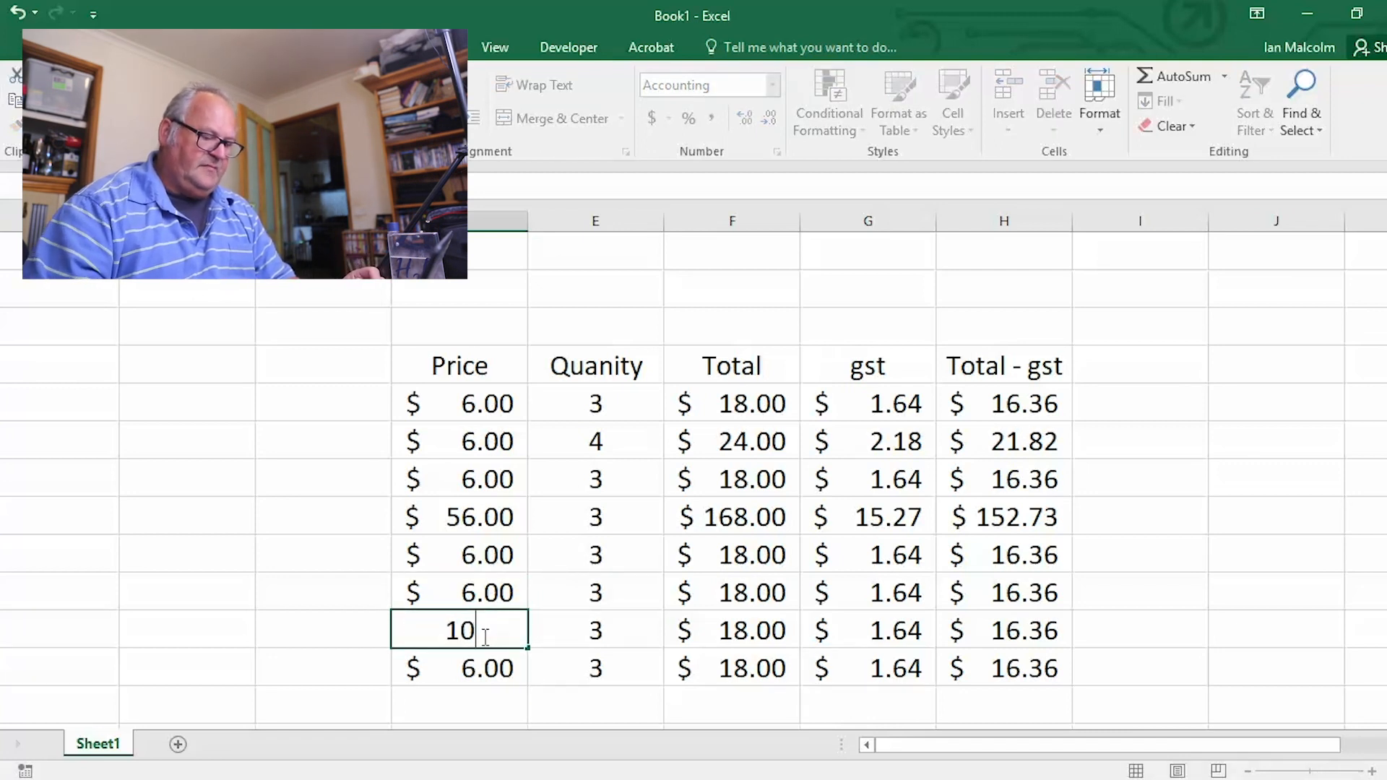
click(591, 635)
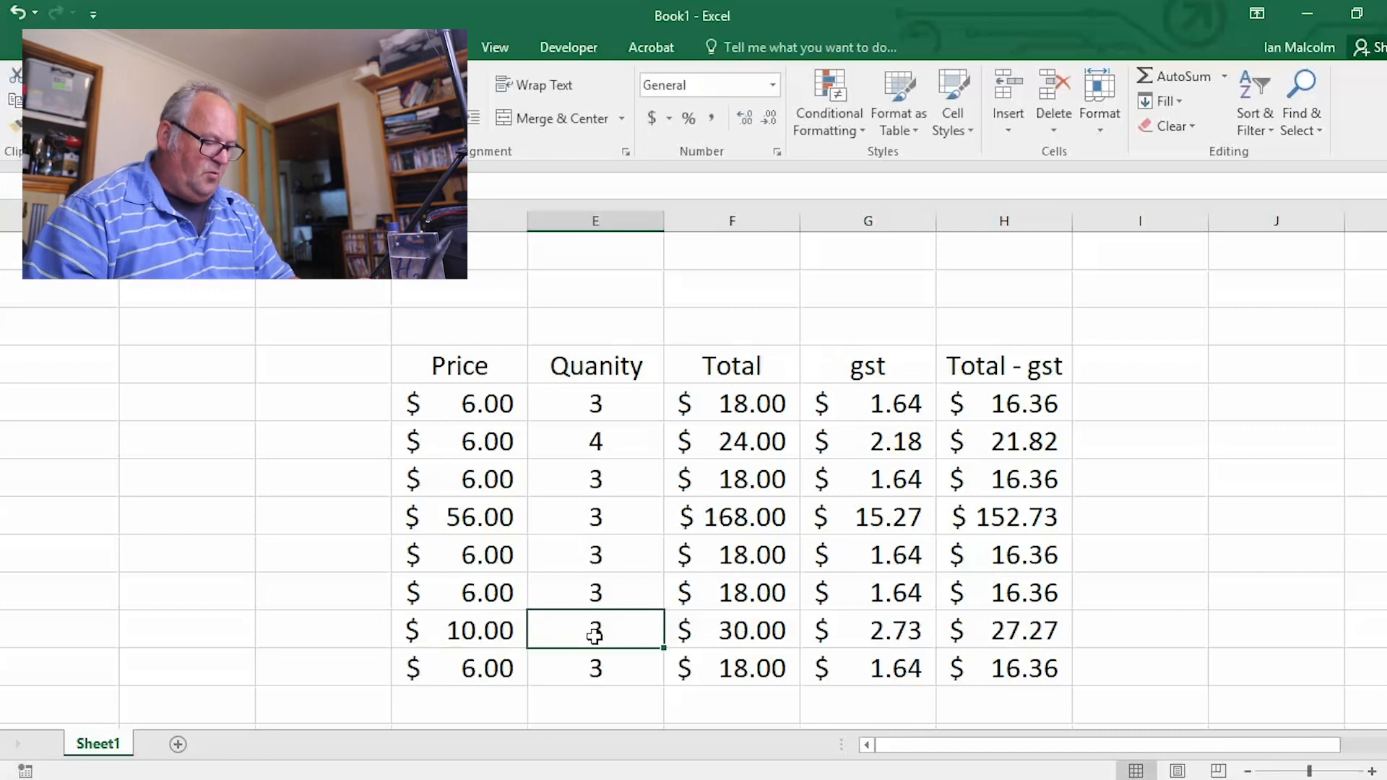
text(1)
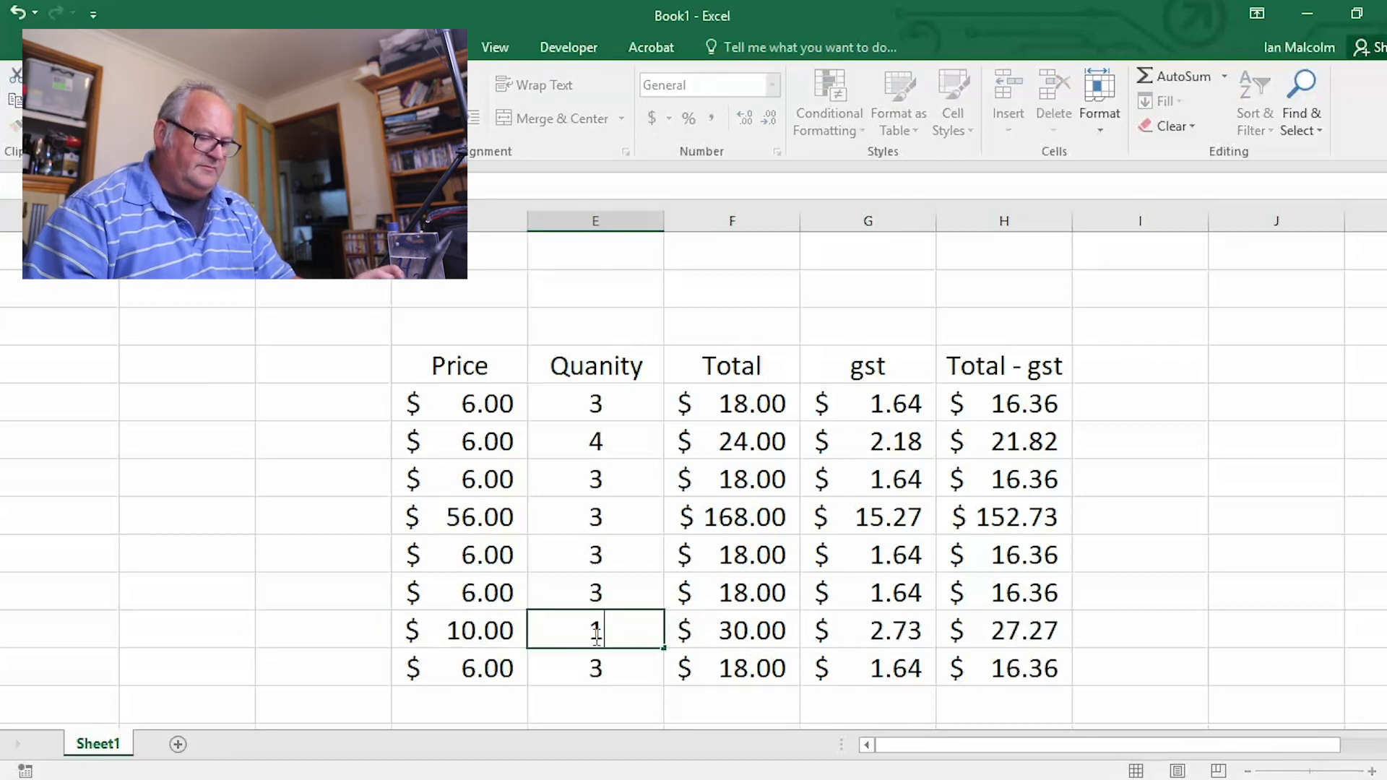
click(623, 670)
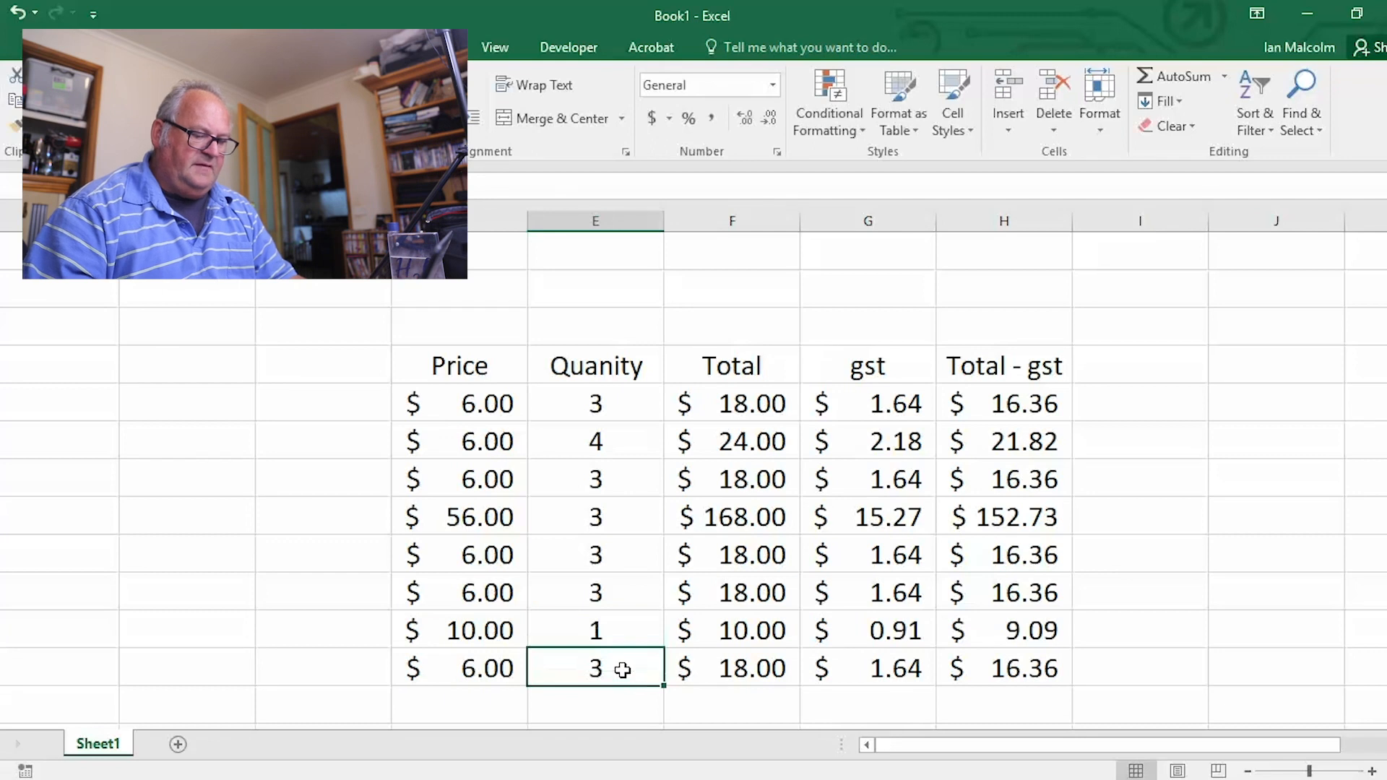